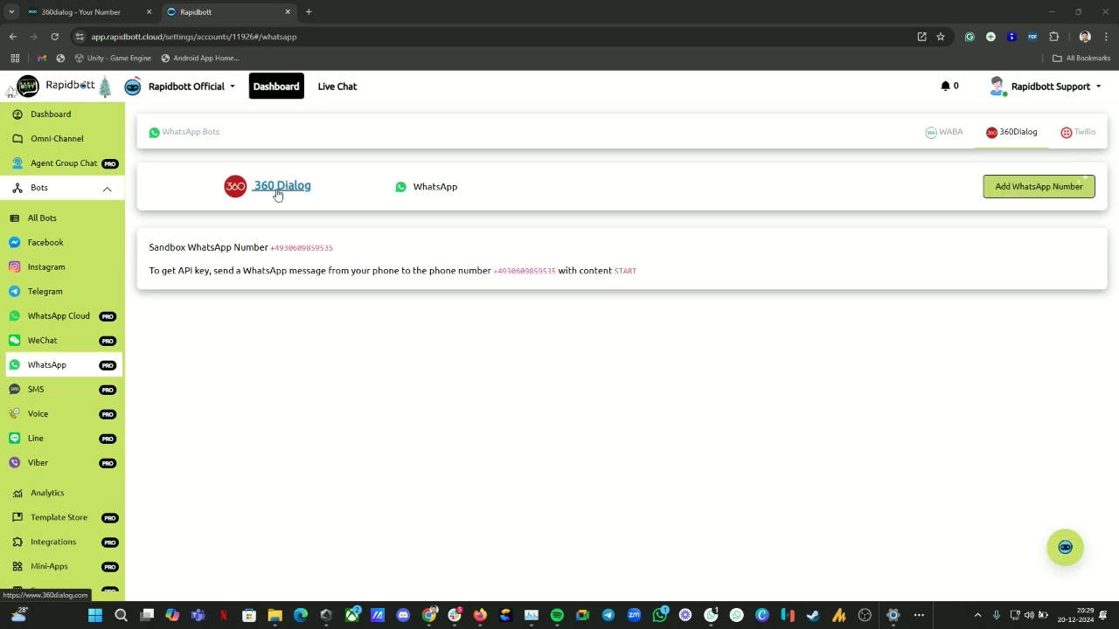
Open Rapidbott's Add WhatsApp Number form with 360 Dialog as provider, then go to 360dialog's Number page.
click(1031, 192)
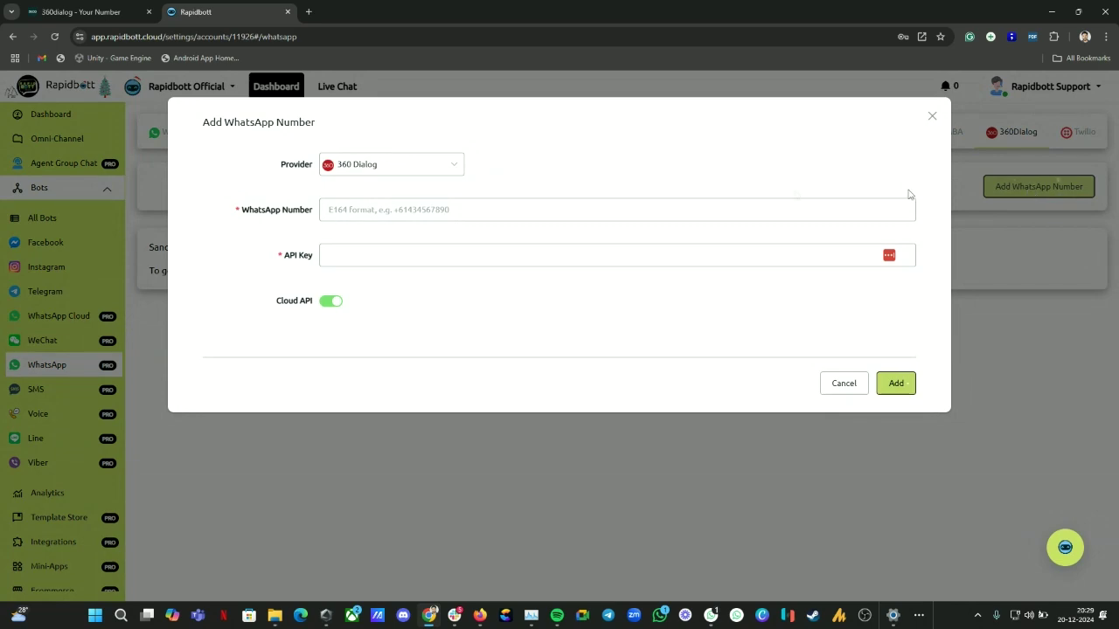
click(346, 165)
click(303, 196)
click(347, 209)
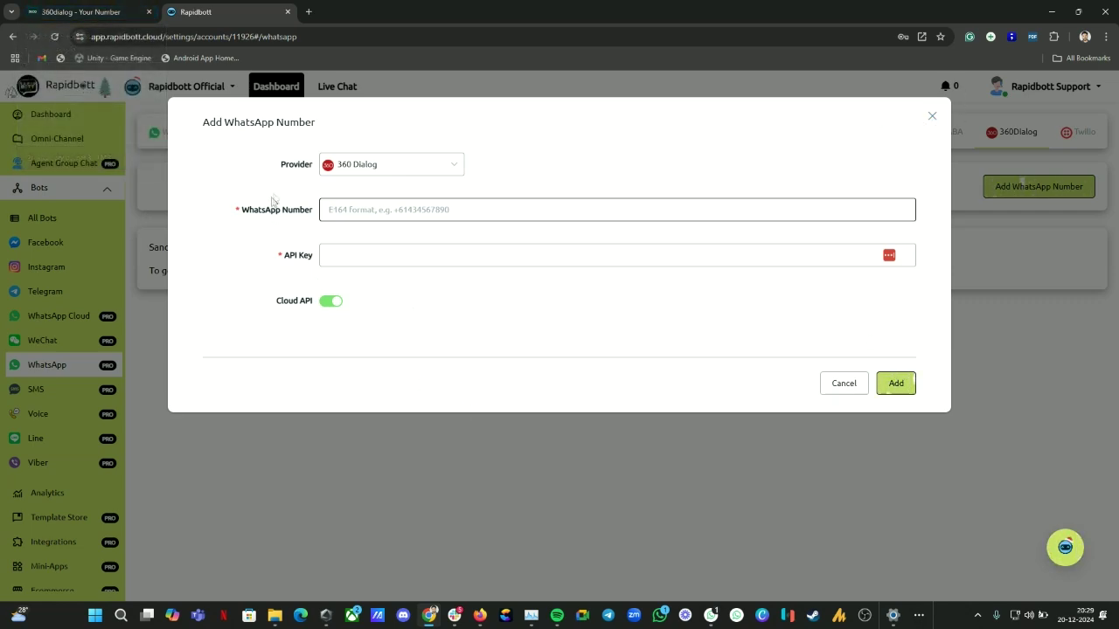
click(83, 7)
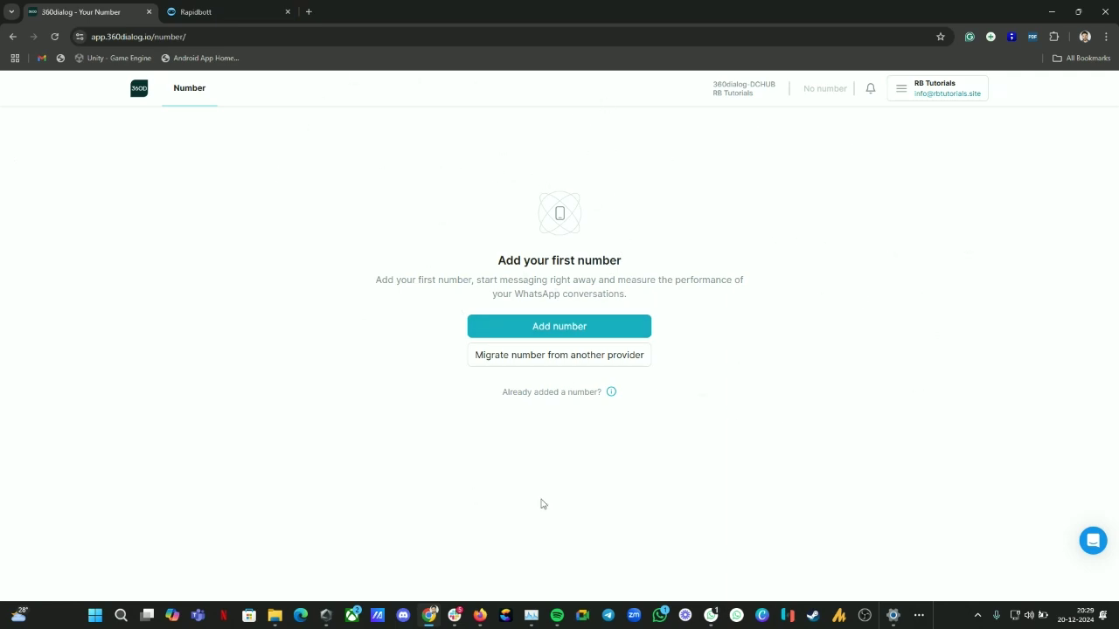
Start adding a number in 360dialog, confirming all three requirements and the not-a-governmental-agency declaration.
click(546, 332)
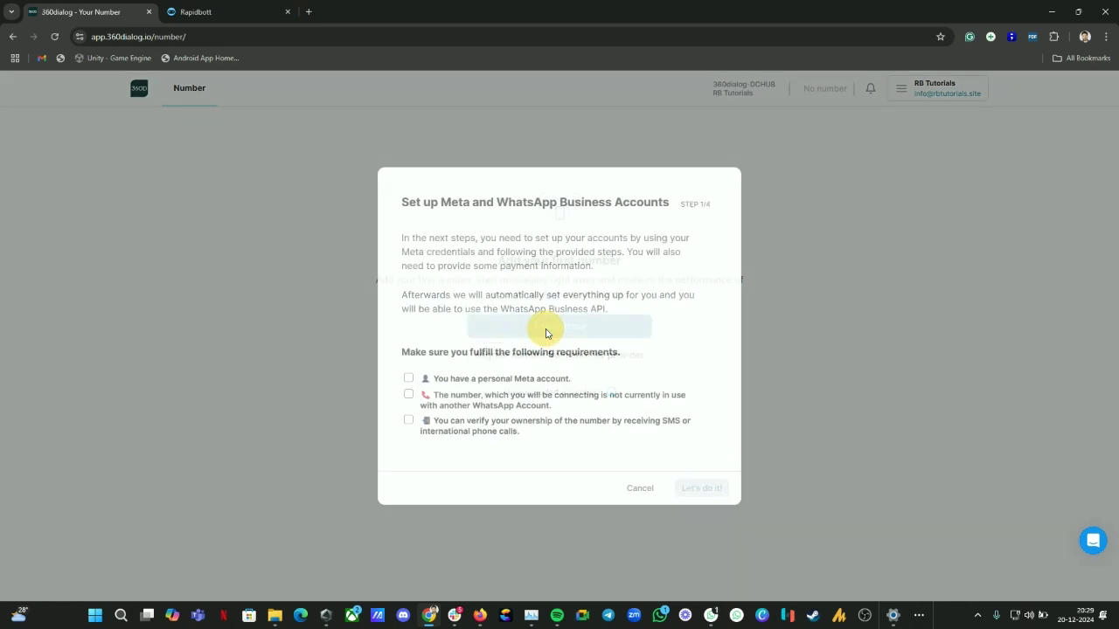
click(408, 379)
click(410, 396)
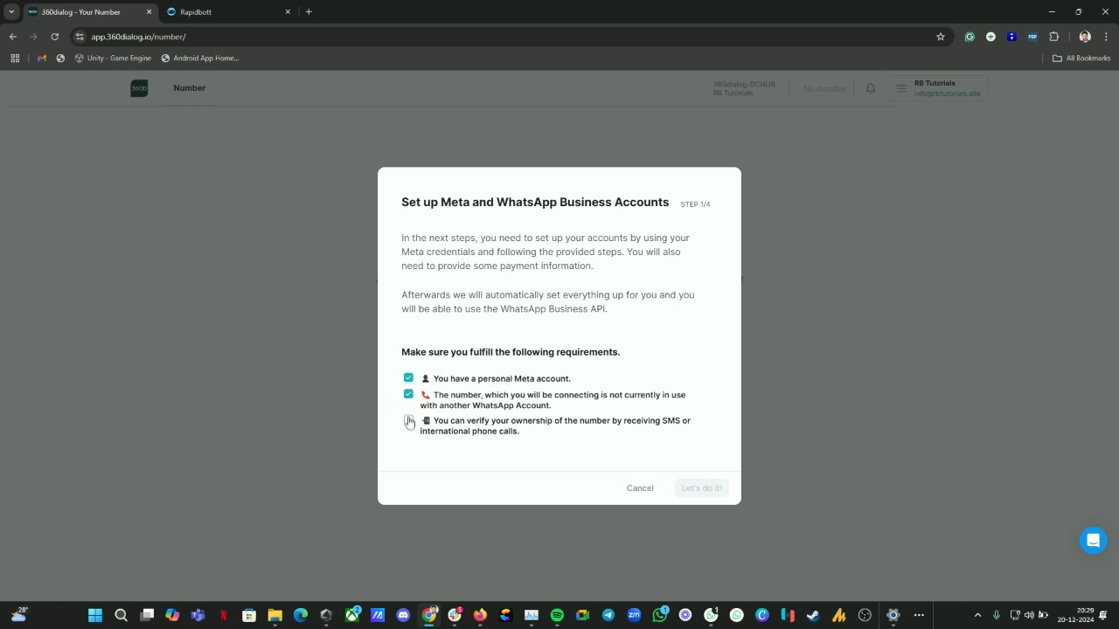
click(408, 420)
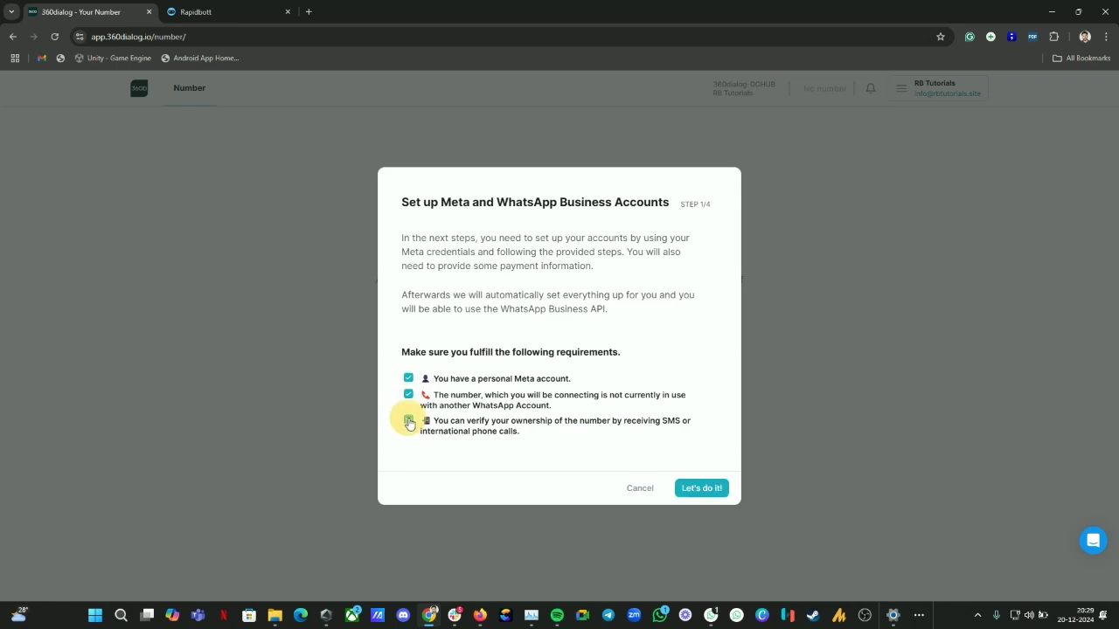
click(711, 492)
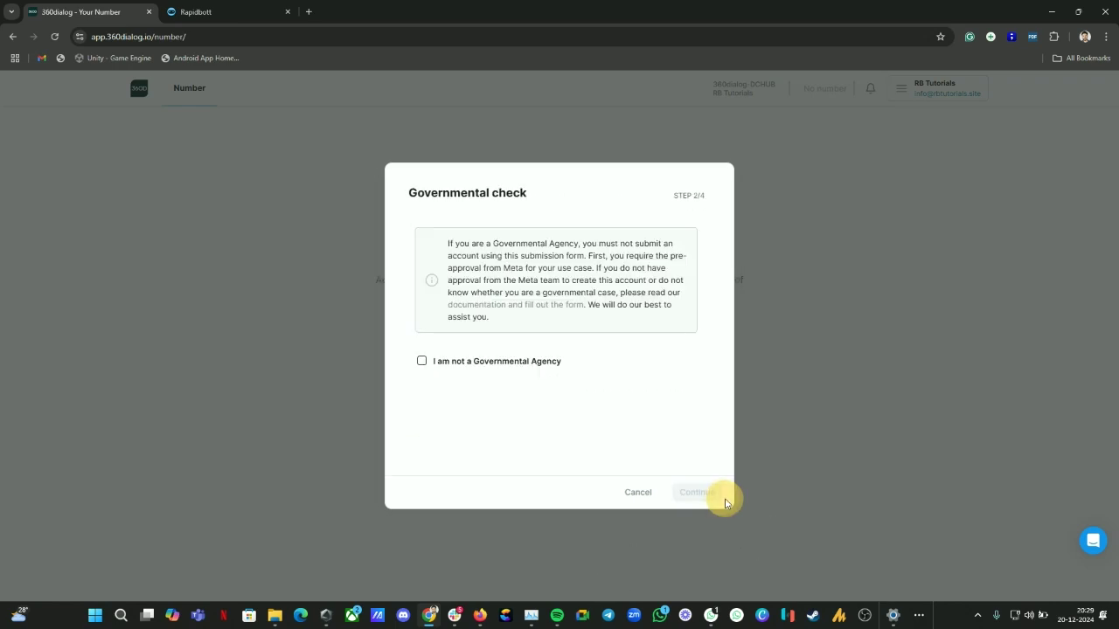
click(422, 361)
click(695, 491)
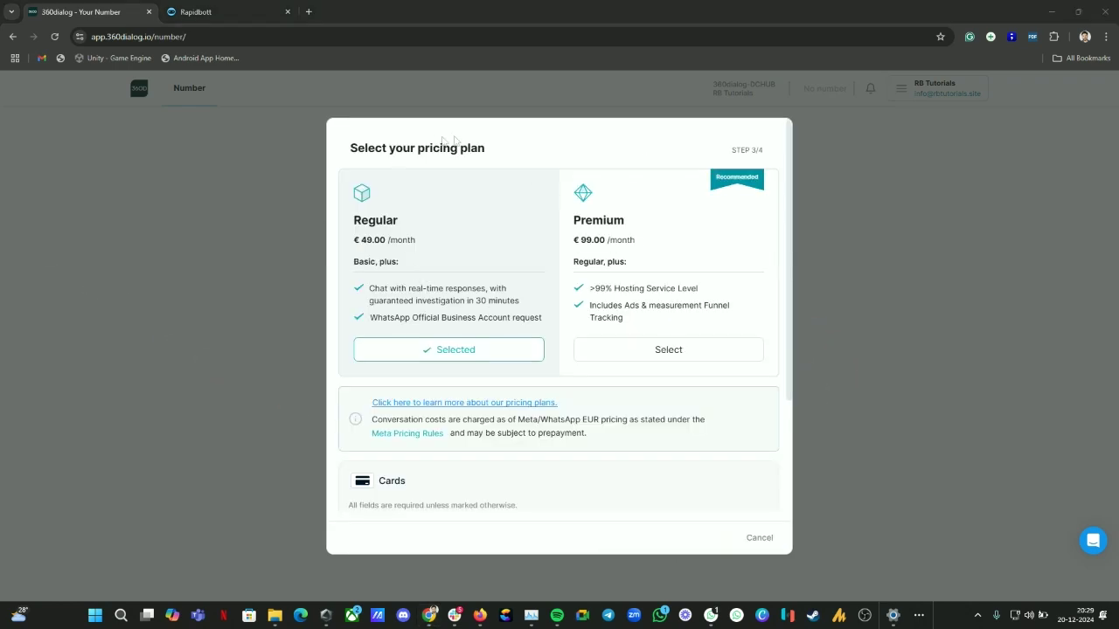
drag(352, 147, 483, 152)
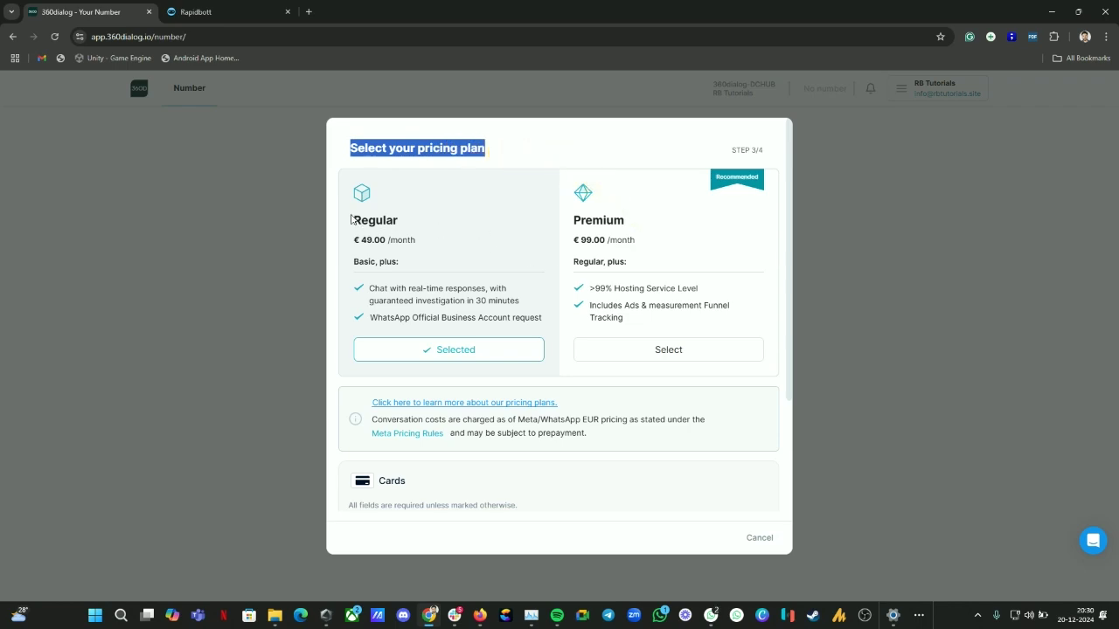
drag(352, 219, 429, 225)
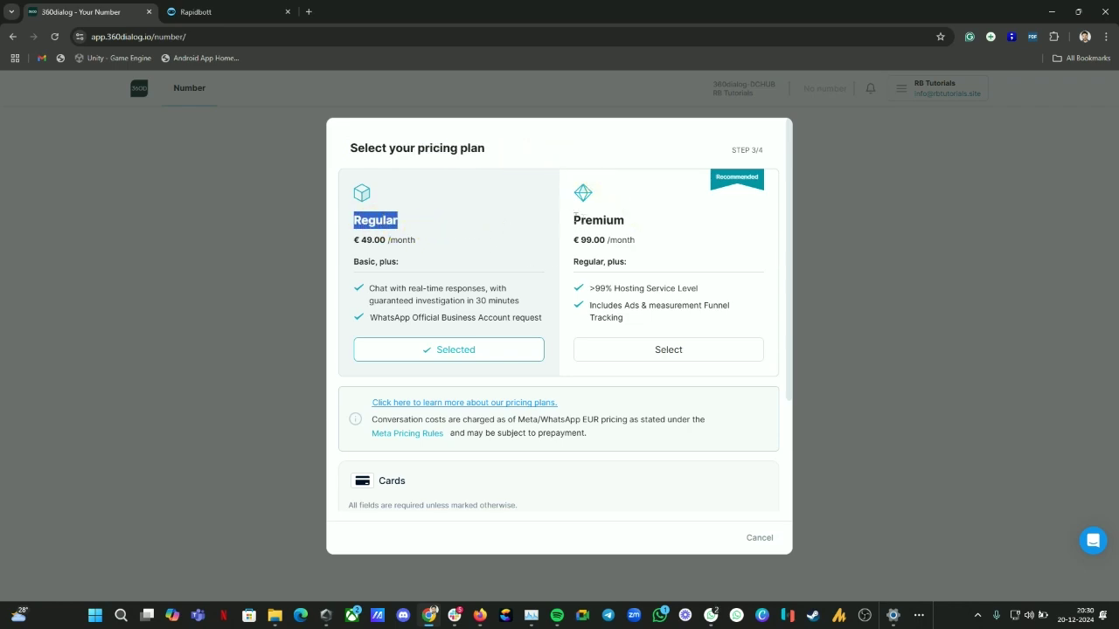
click(422, 214)
click(437, 240)
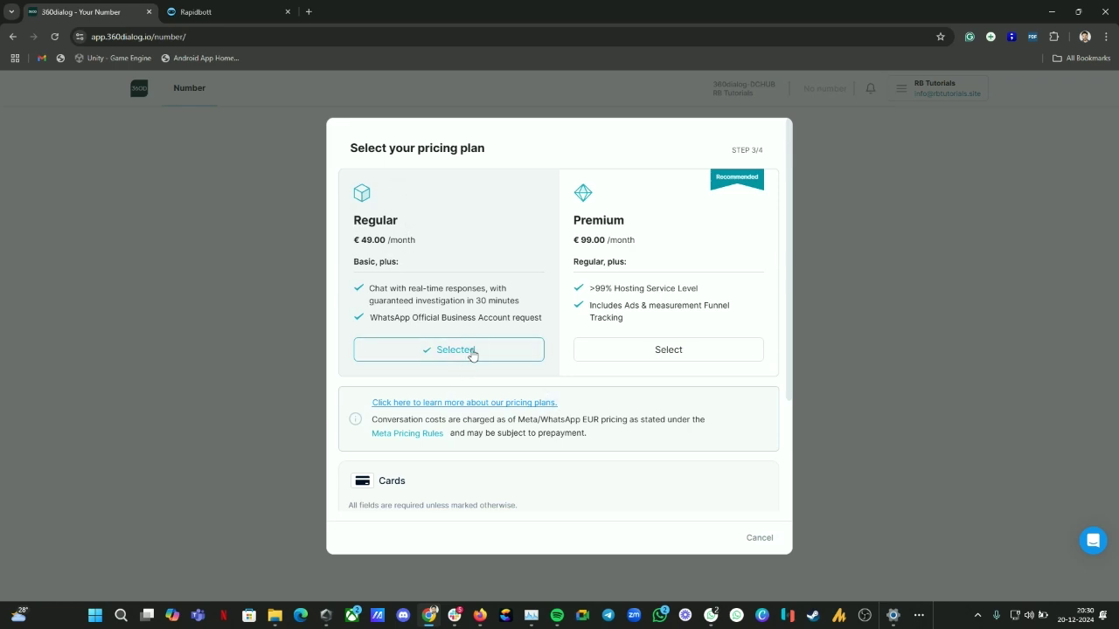
scroll(450, 435, down, 2)
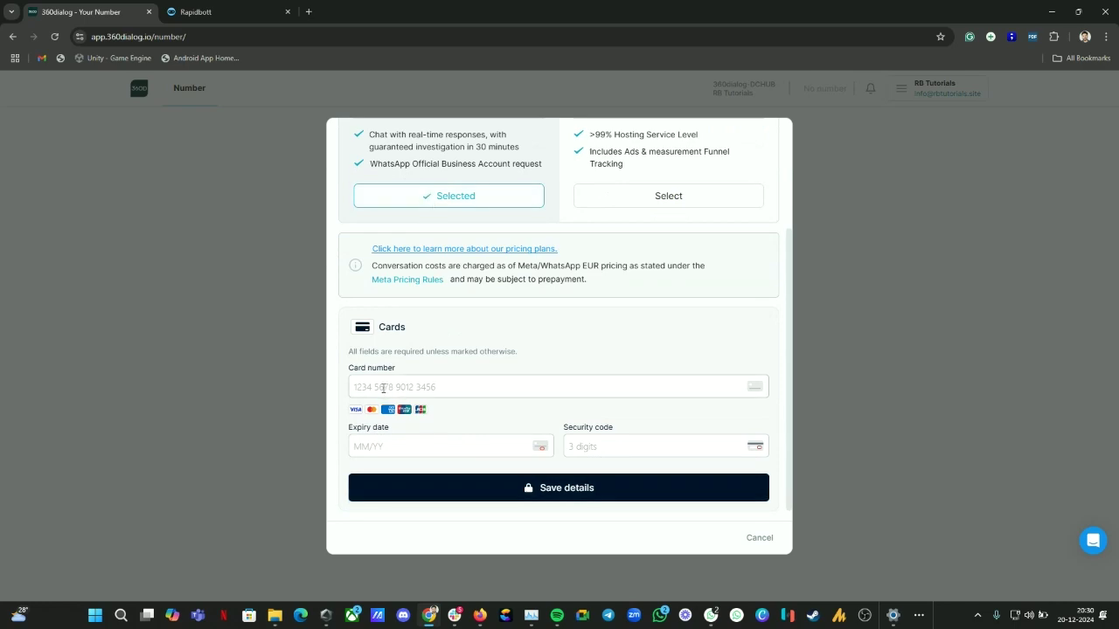
Save the card details and begin the Meta onboarding from the final step.
click(566, 488)
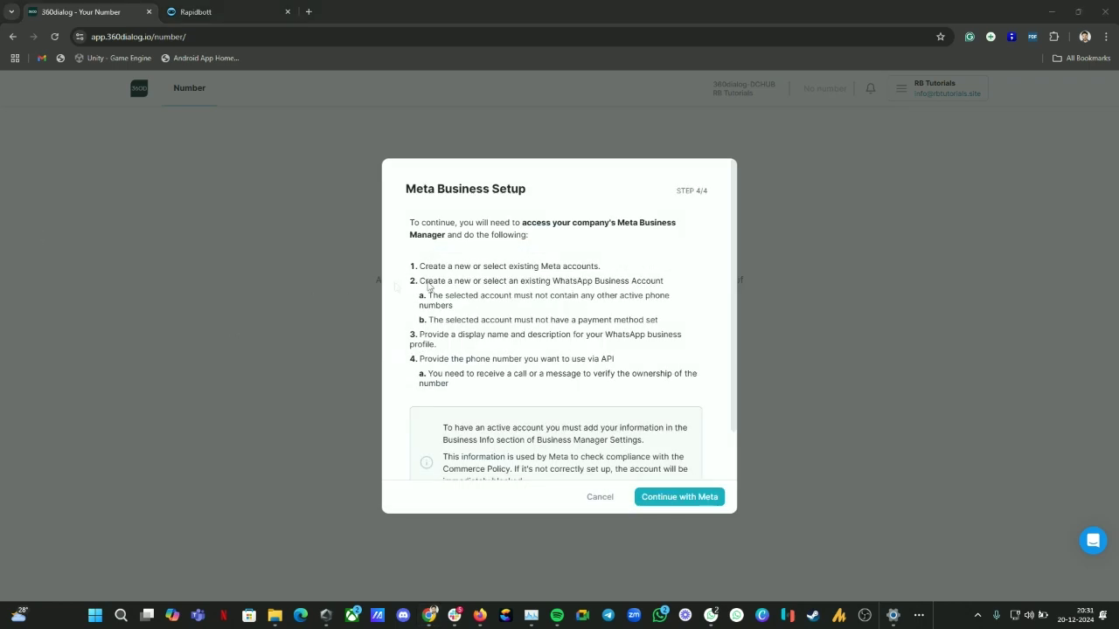
scroll(524, 295, down, 2)
scroll(541, 369, up, 2)
scroll(663, 272, down, 1)
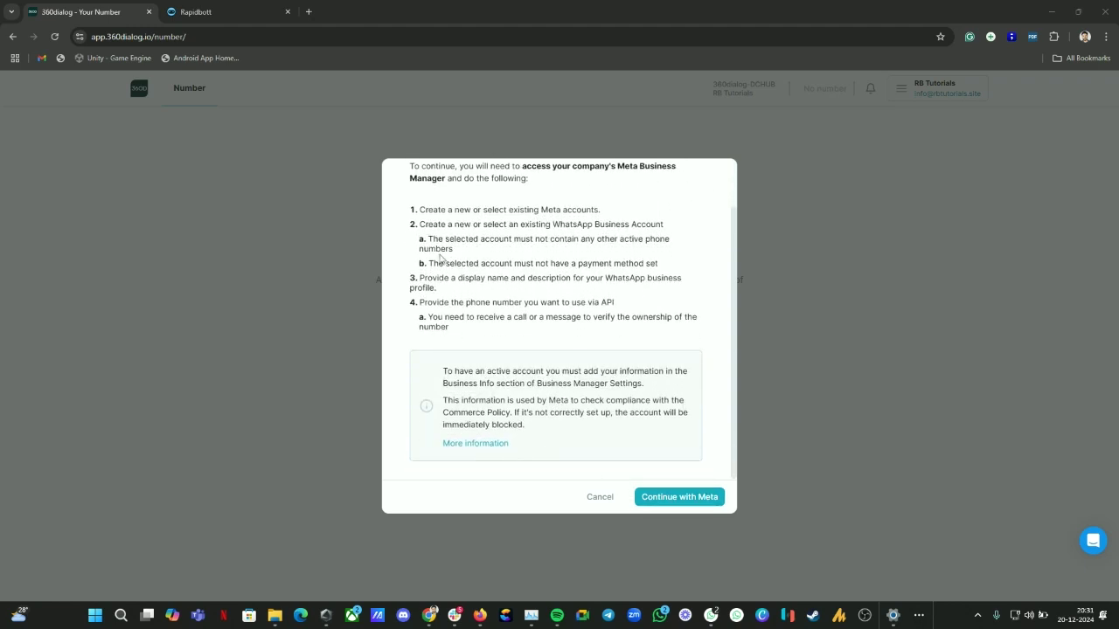
click(685, 503)
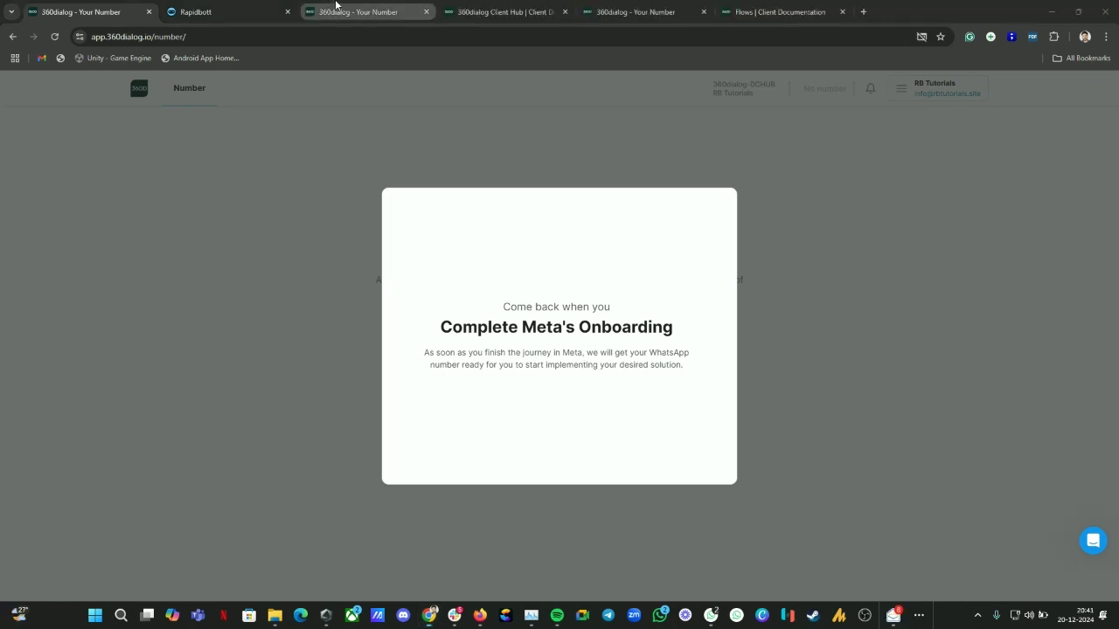
In the new 360dialog tab, add a number again on the Regular plan and continue with Meta.
click(336, 7)
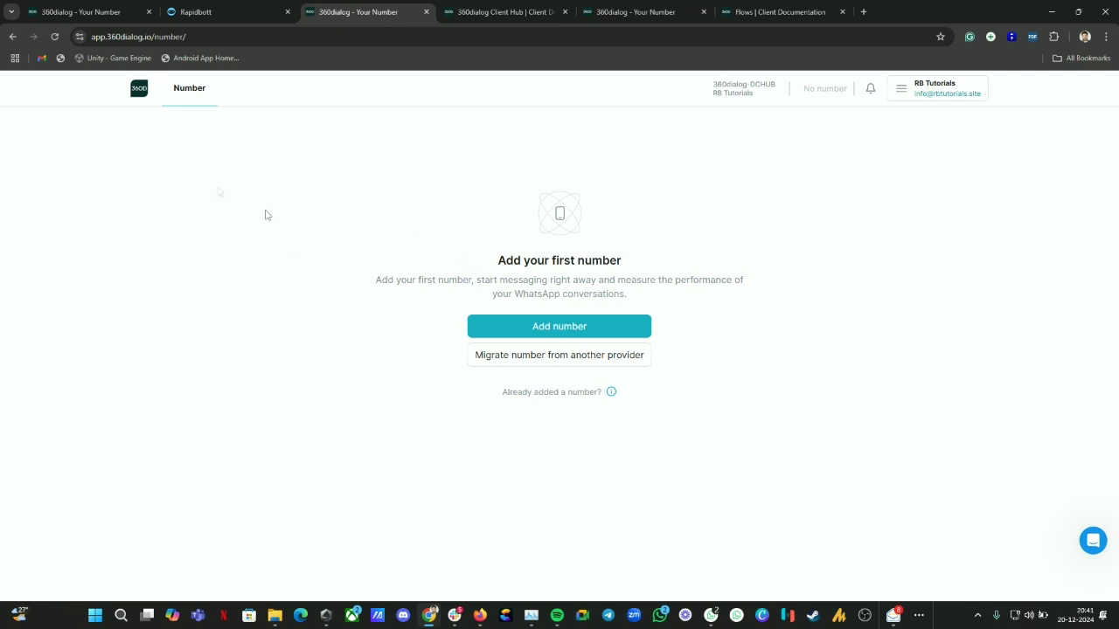
click(560, 330)
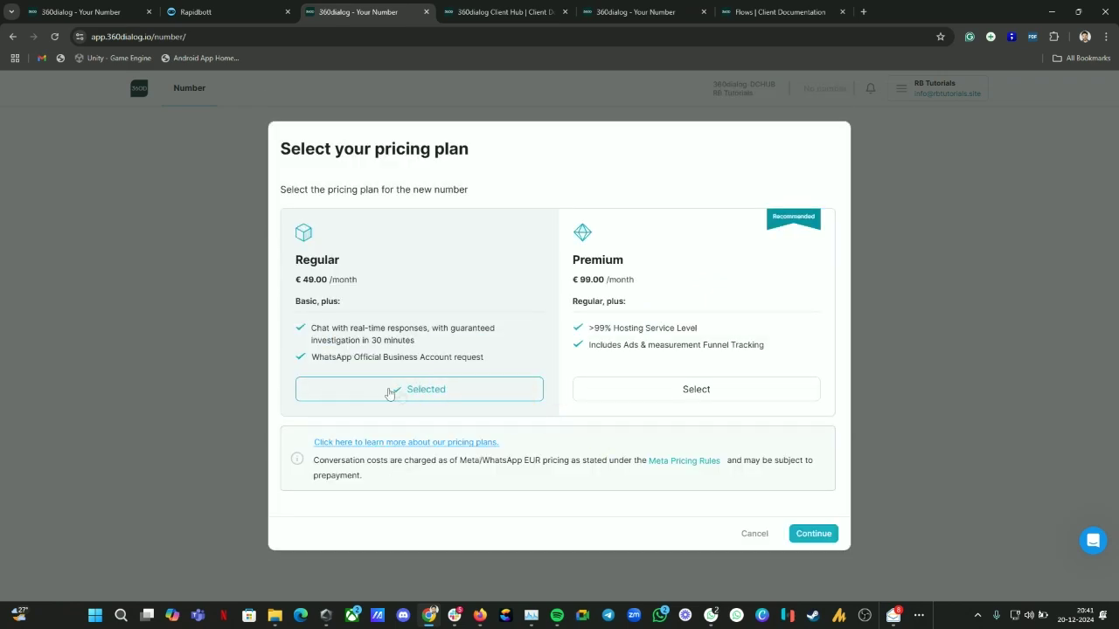
click(827, 537)
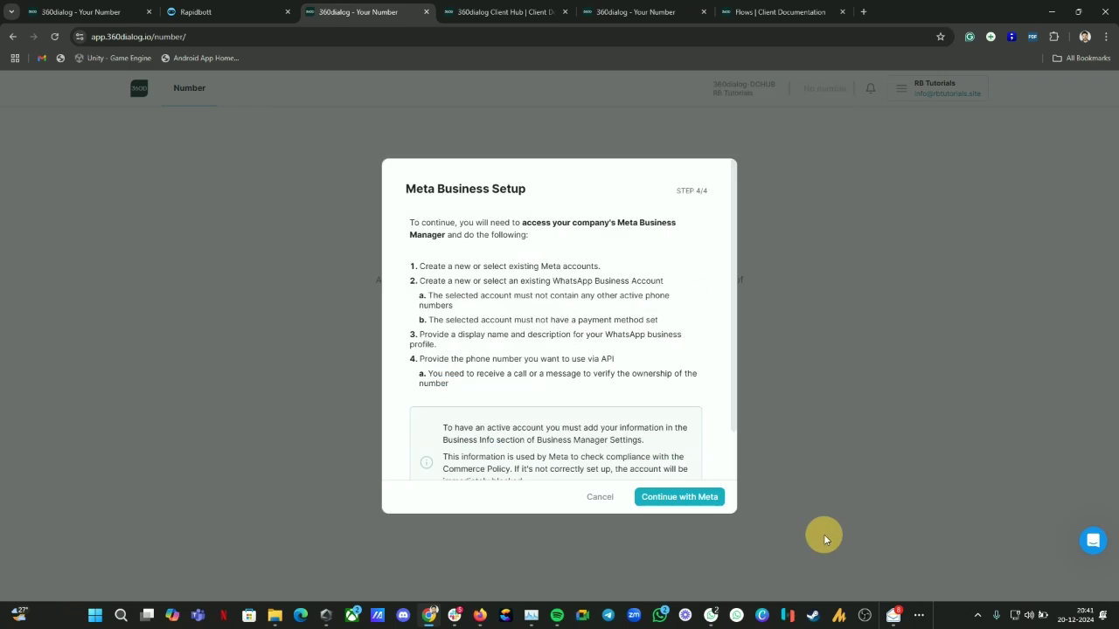
scroll(687, 472, down, 1)
click(686, 498)
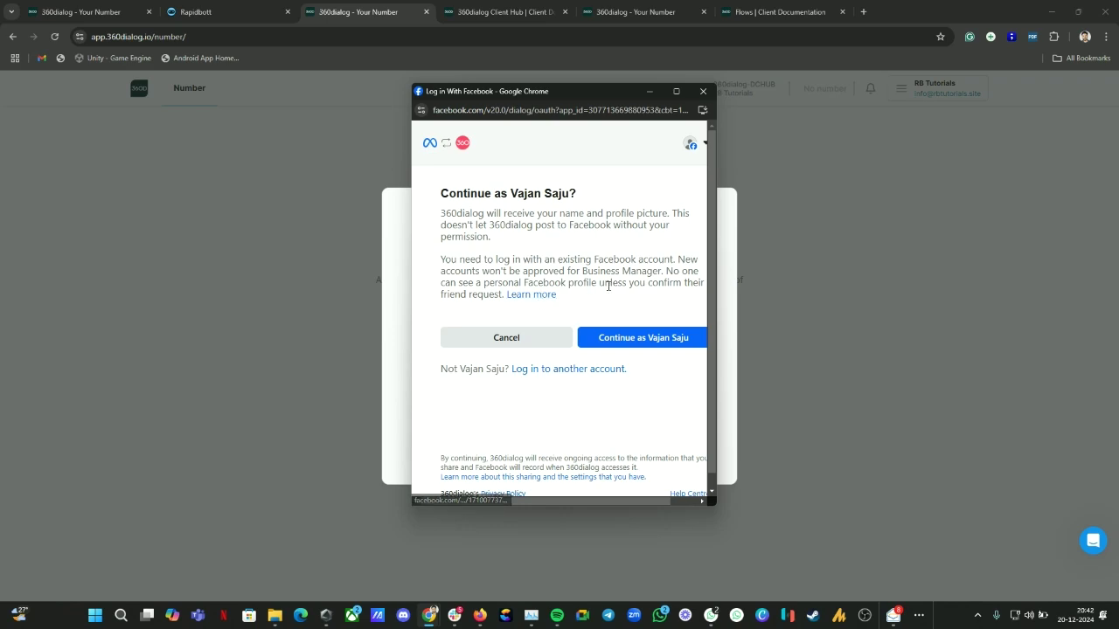
Continue as the logged-in Facebook user and accept the RB Tutorials business information.
click(627, 341)
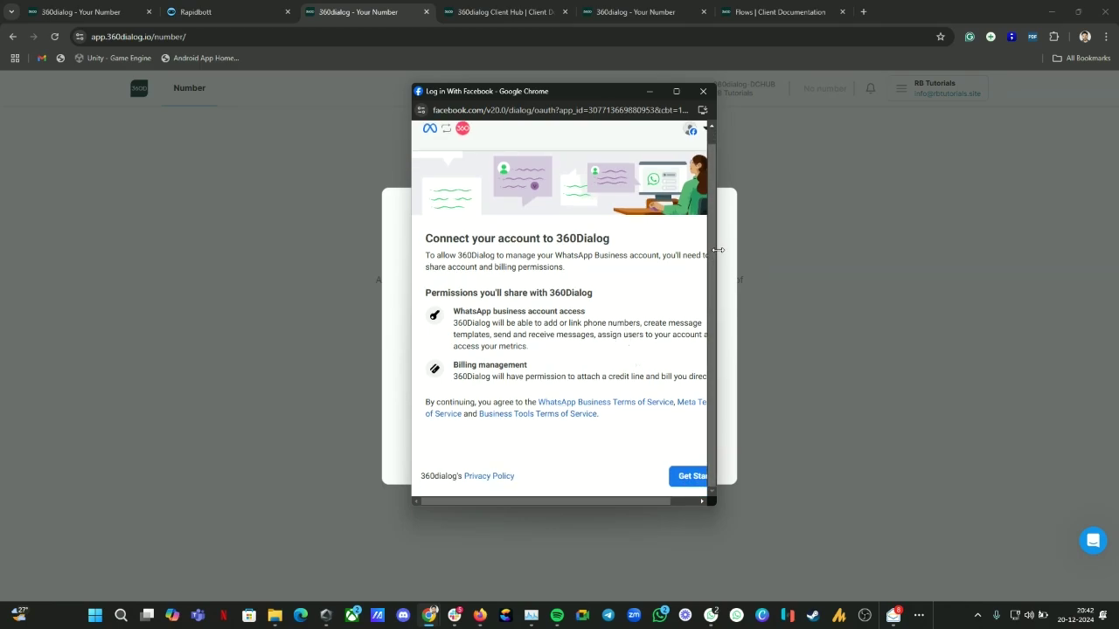
drag(717, 250, 807, 263)
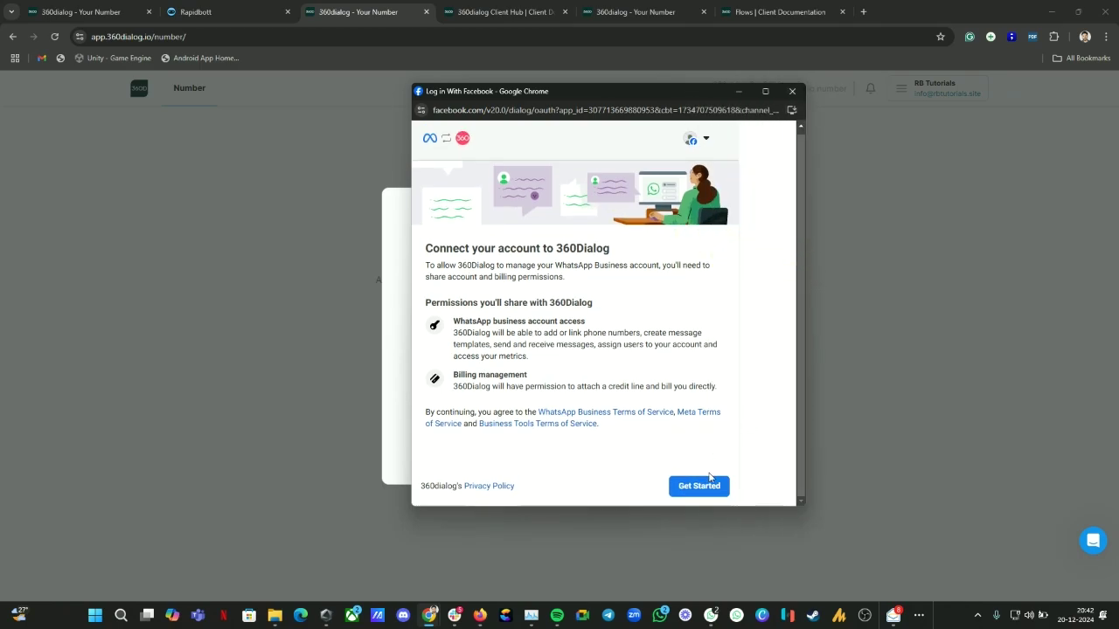
click(707, 486)
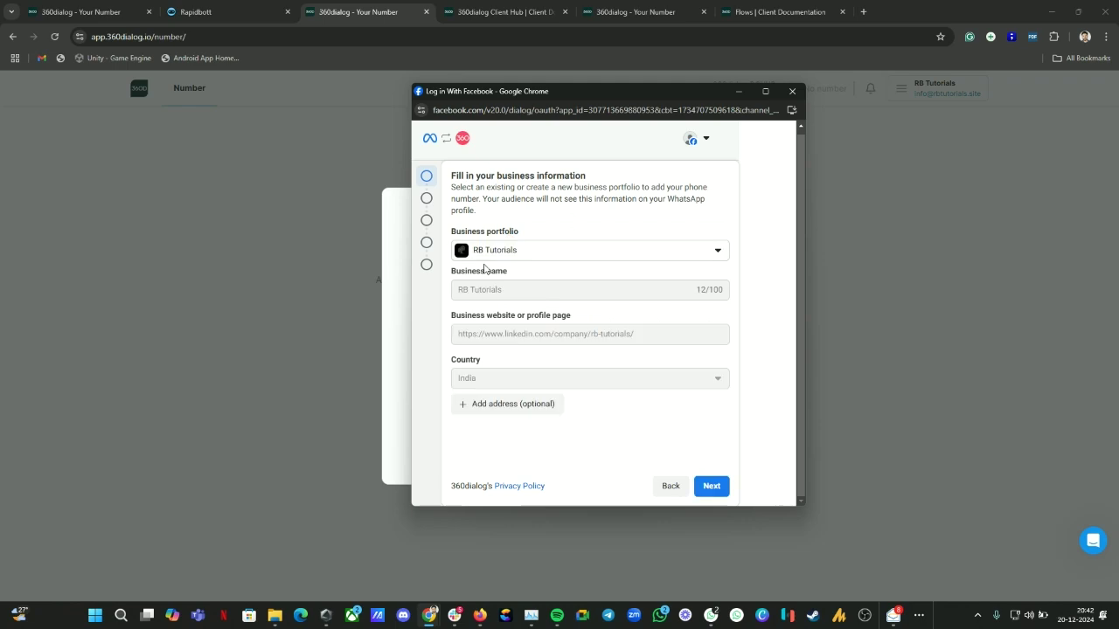
click(710, 486)
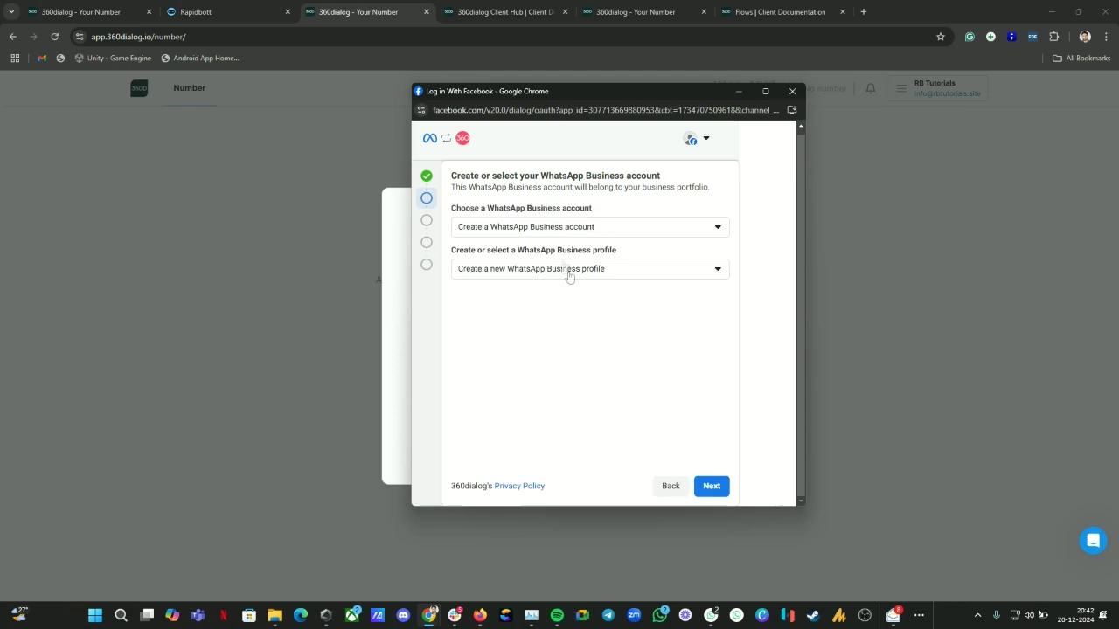
Choose to create a new WhatsApp Business account and new profile, then proceed.
click(538, 232)
click(549, 275)
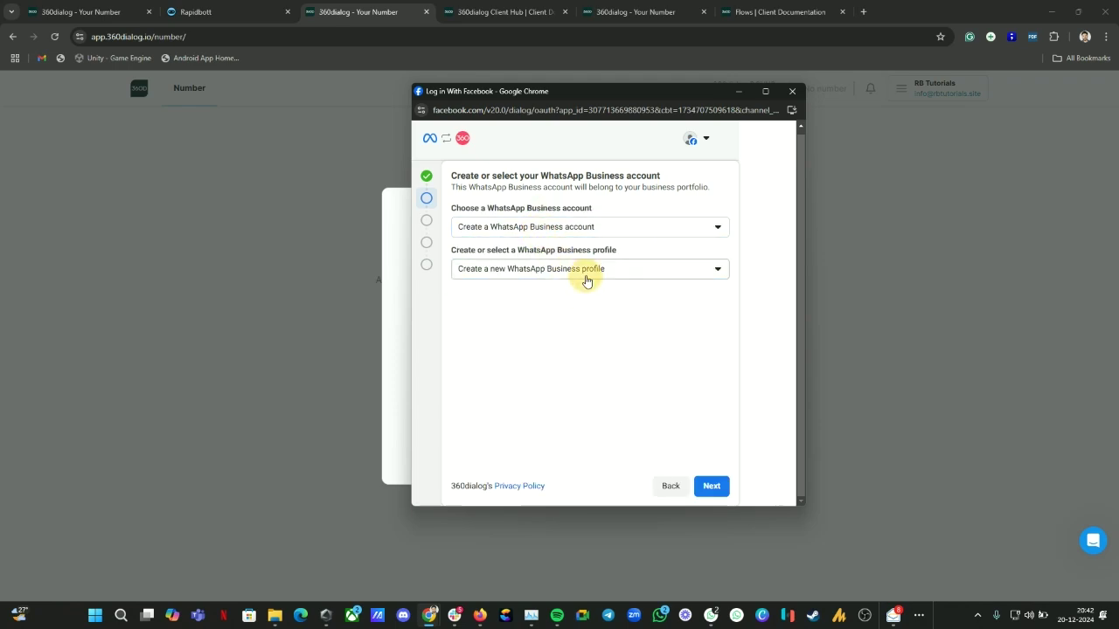
double_click(591, 270)
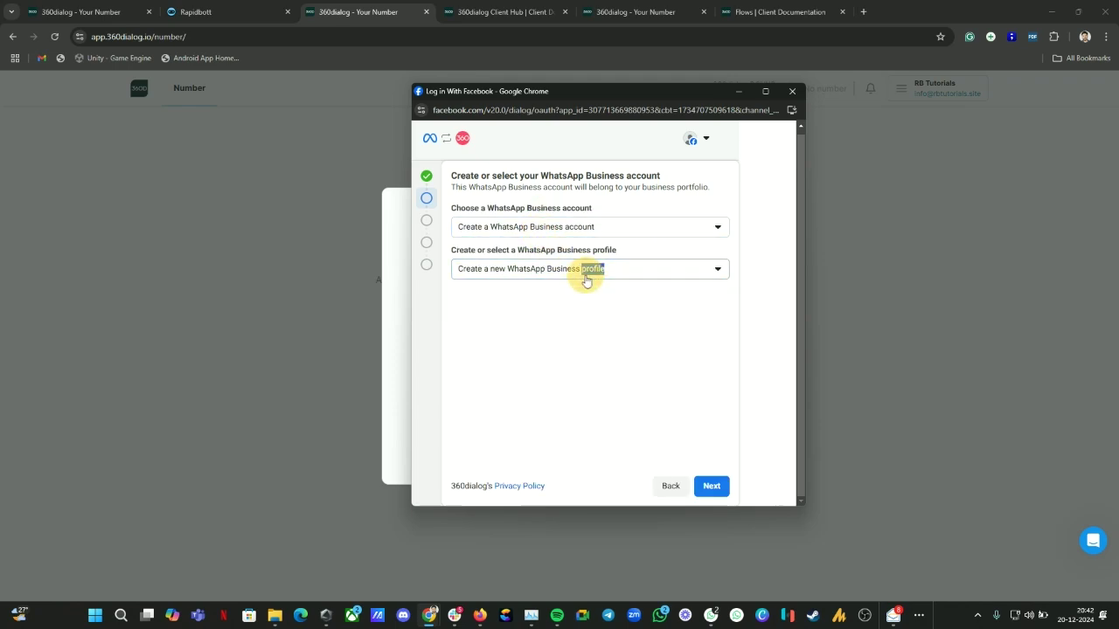
click(713, 487)
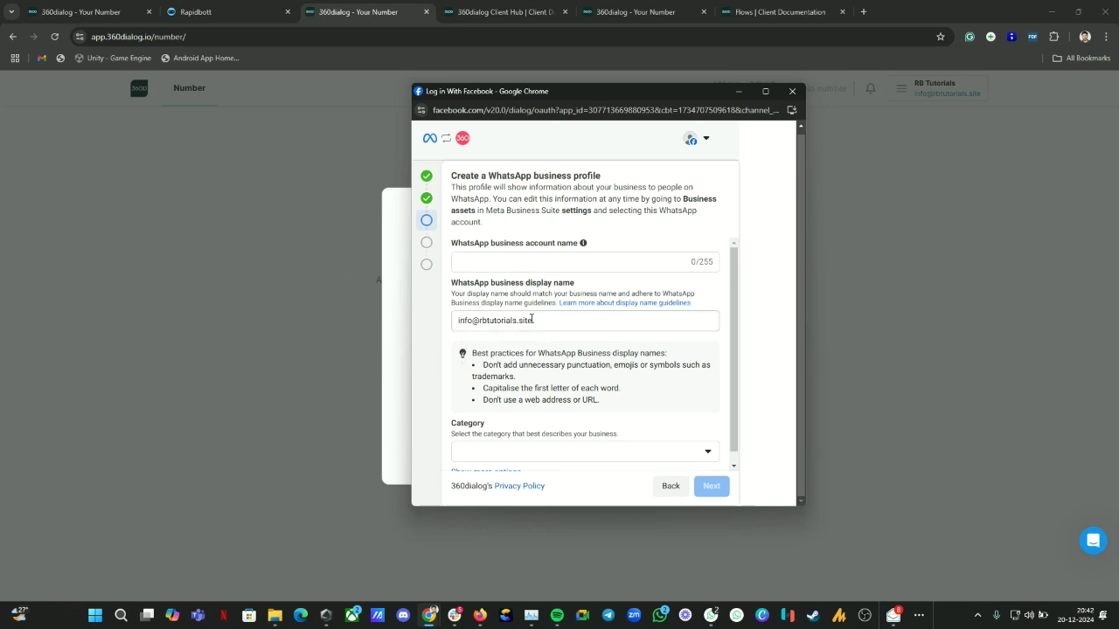
Set the business profile's display name and account name to RB Tutorials, category Education, and submit.
triple_click(528, 321)
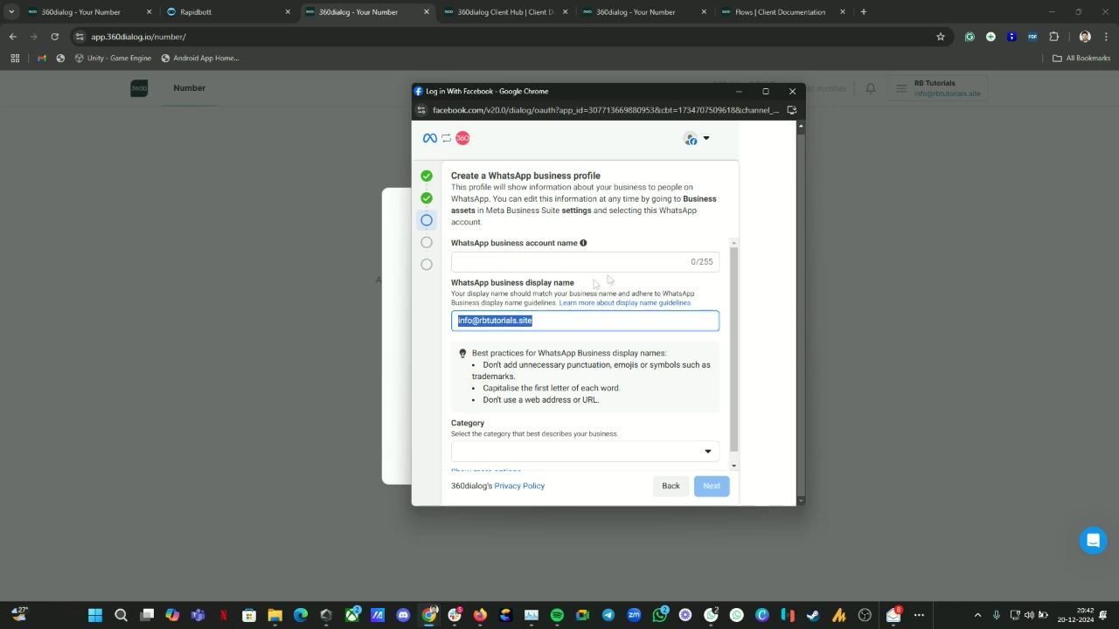
text(RB Tutorials)
click(486, 265)
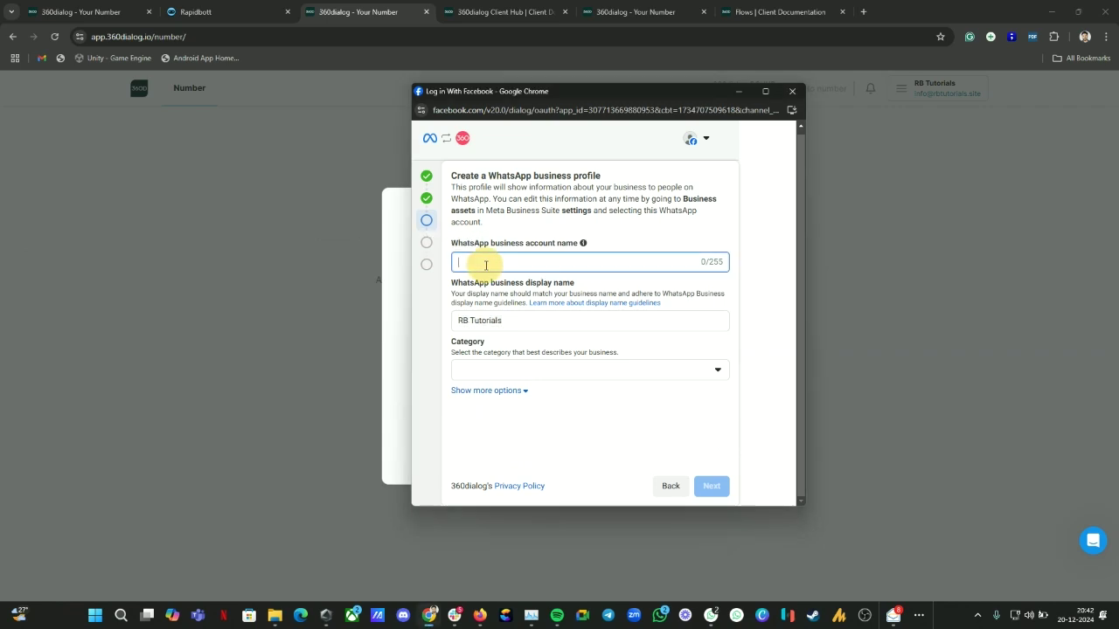
text(RB Tutorials)
click(519, 369)
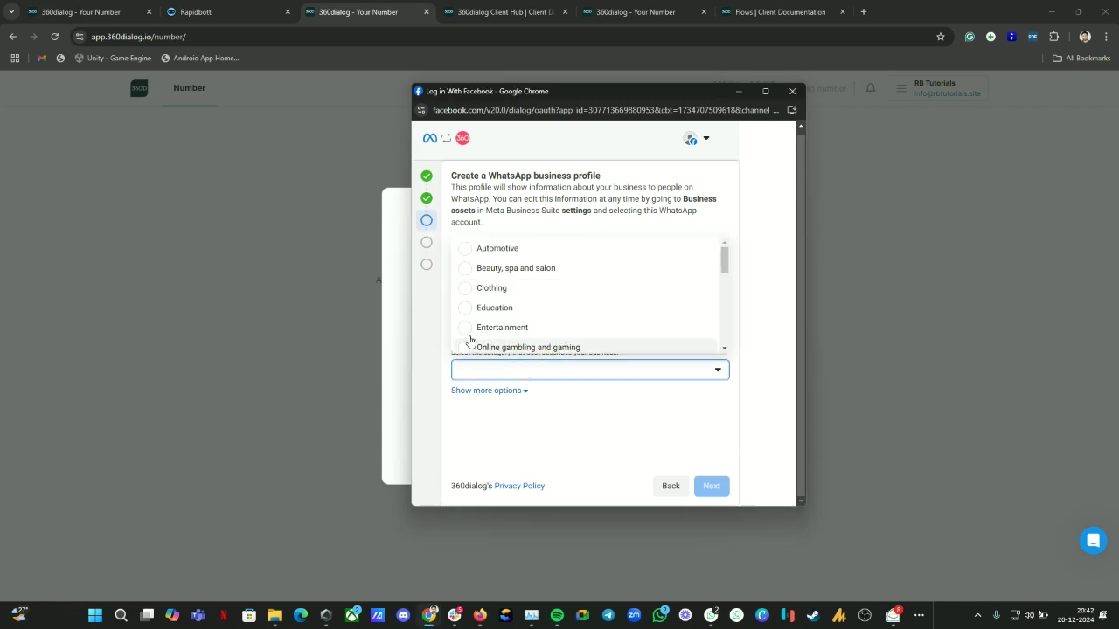
click(491, 307)
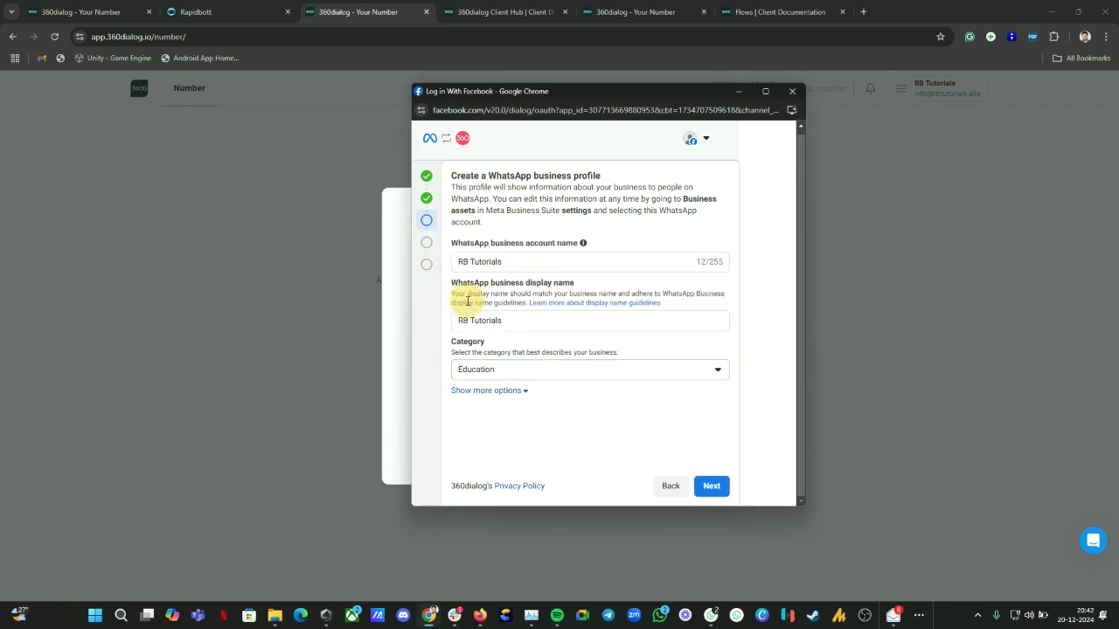
click(712, 488)
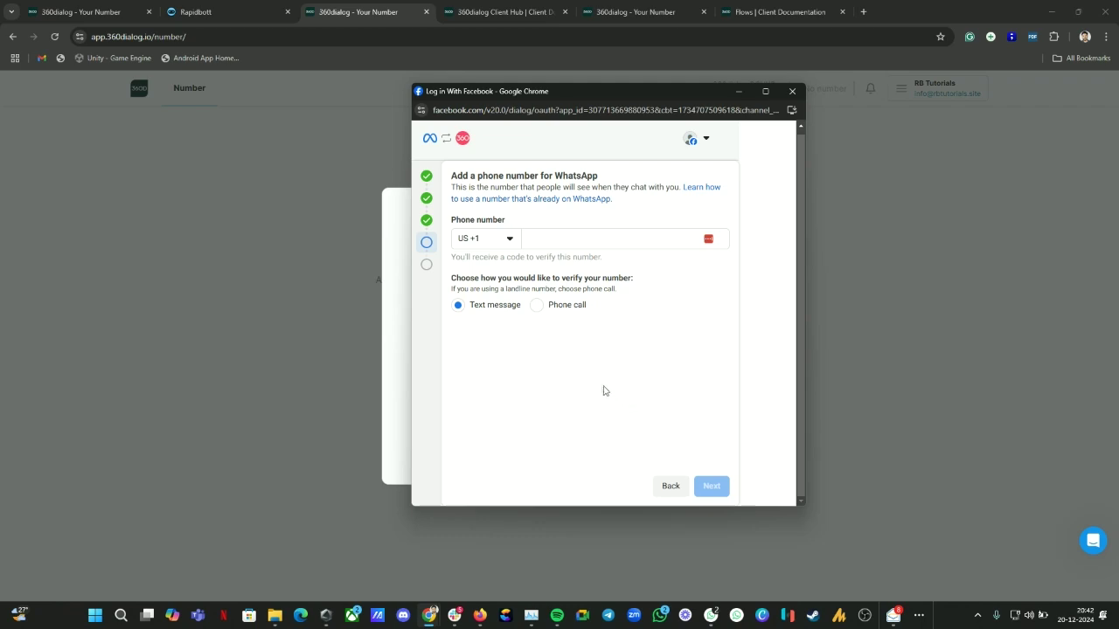
Enter the Indian (+91) business phone number and send it for text-message verification.
click(569, 245)
key(ctrl+v)
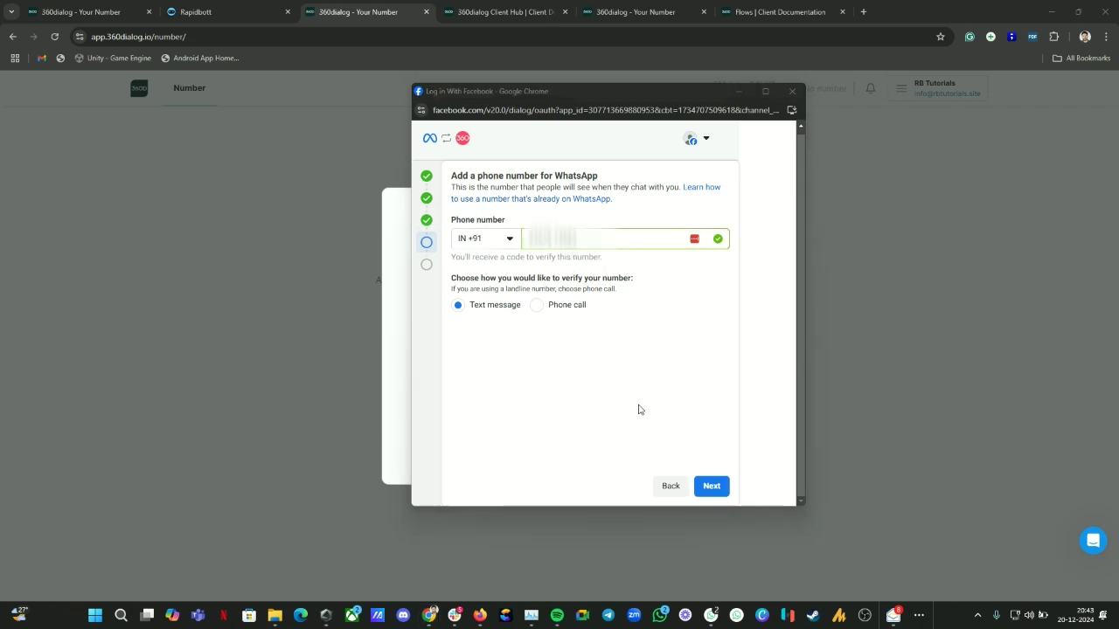
click(711, 491)
click(712, 488)
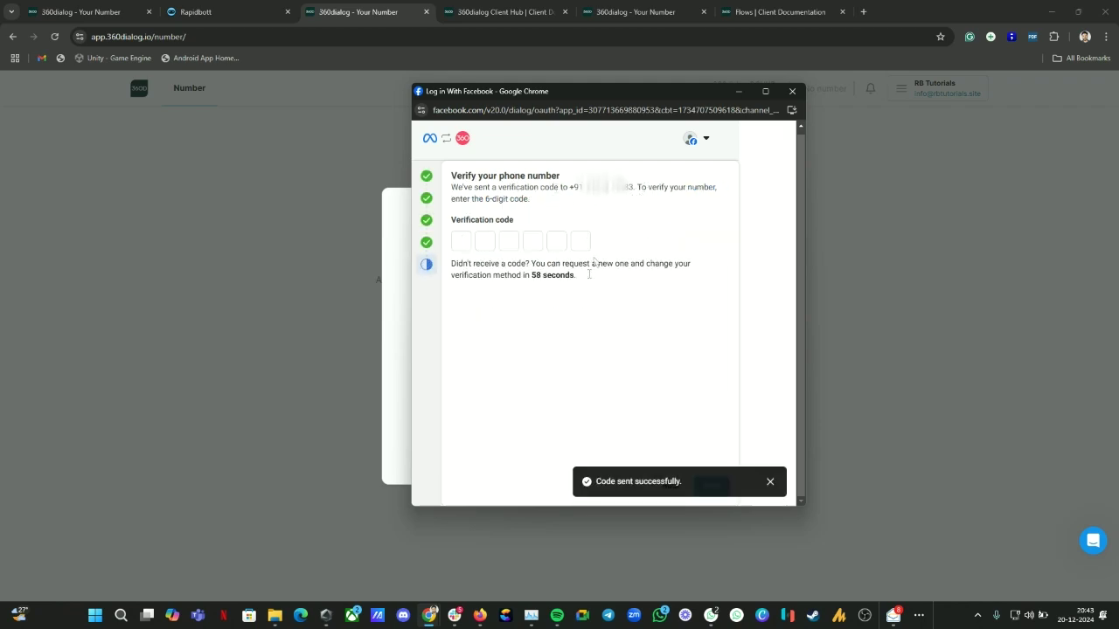
Enter the 6-digit SMS verification code and submit it.
click(464, 236)
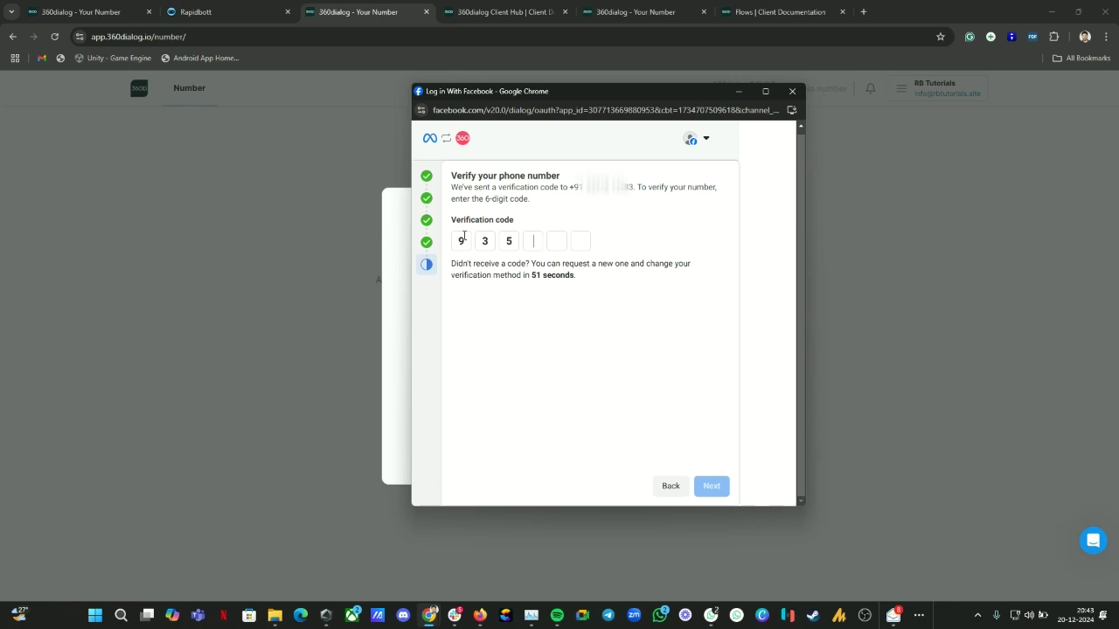
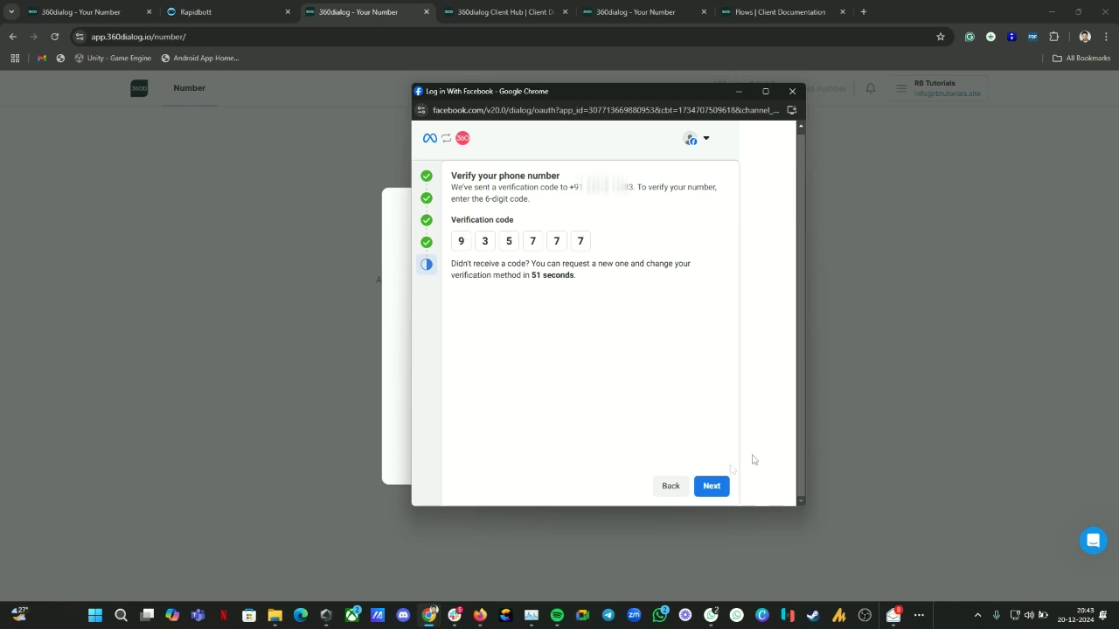
click(714, 486)
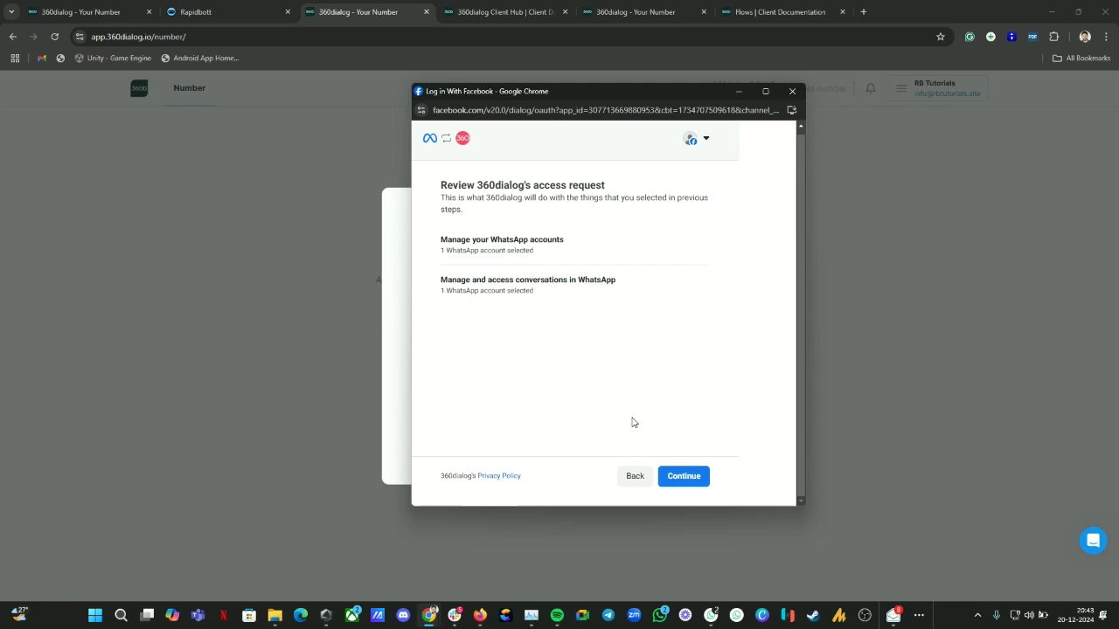
Approve 360dialog's access request and finish the WhatsApp setup.
click(683, 476)
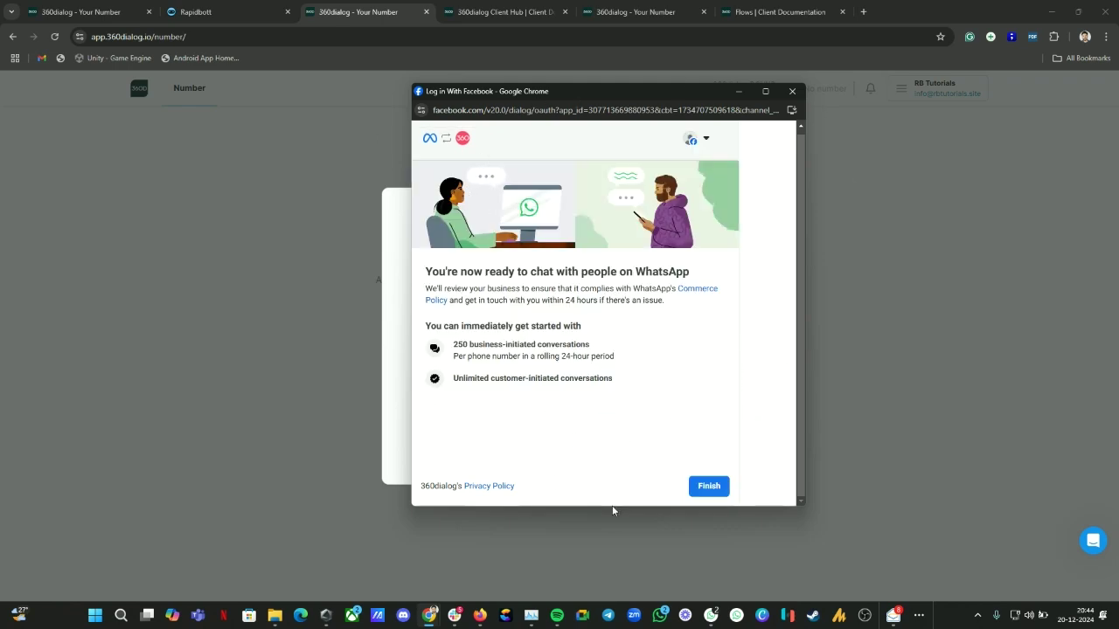
click(709, 488)
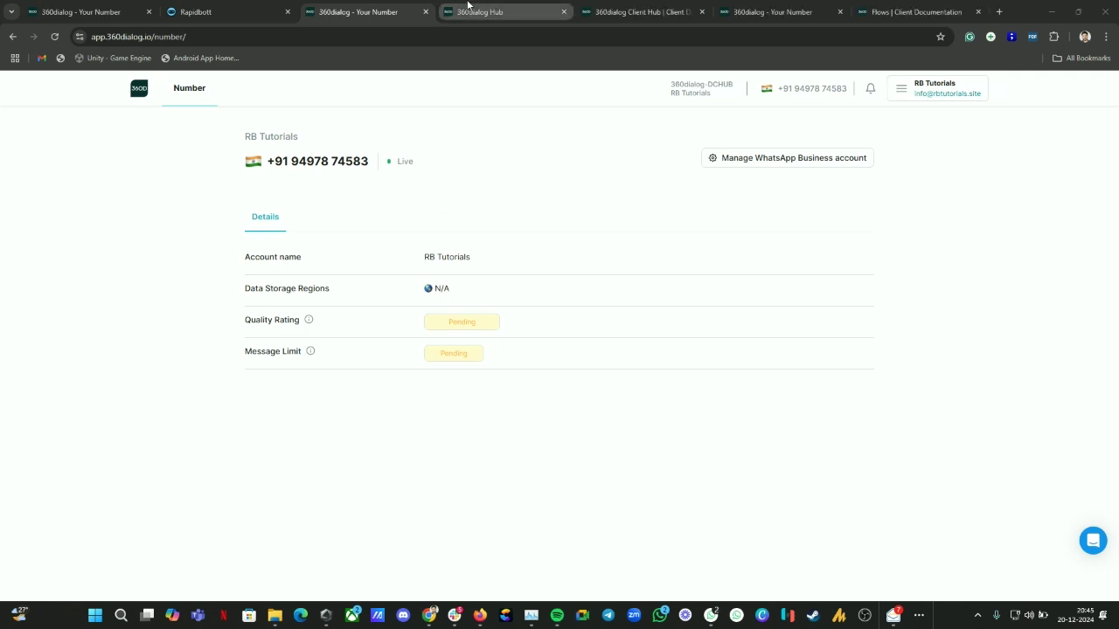
Go to the 360dialog Hub tab and scroll through the RB Tutorials number's Details page.
click(467, 9)
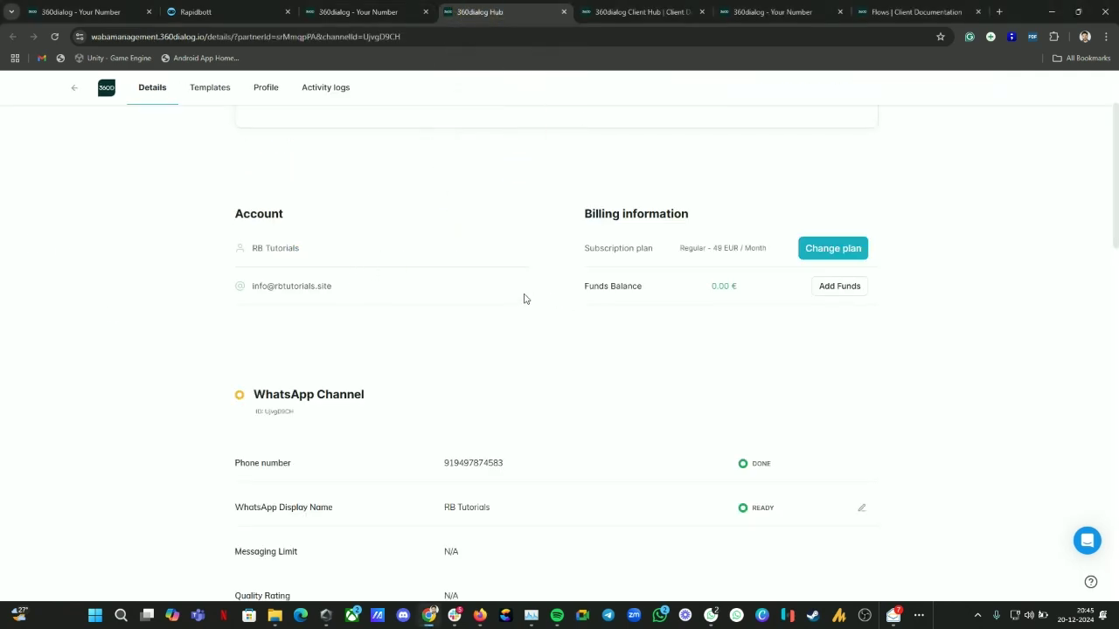
scroll(524, 299, up, 2)
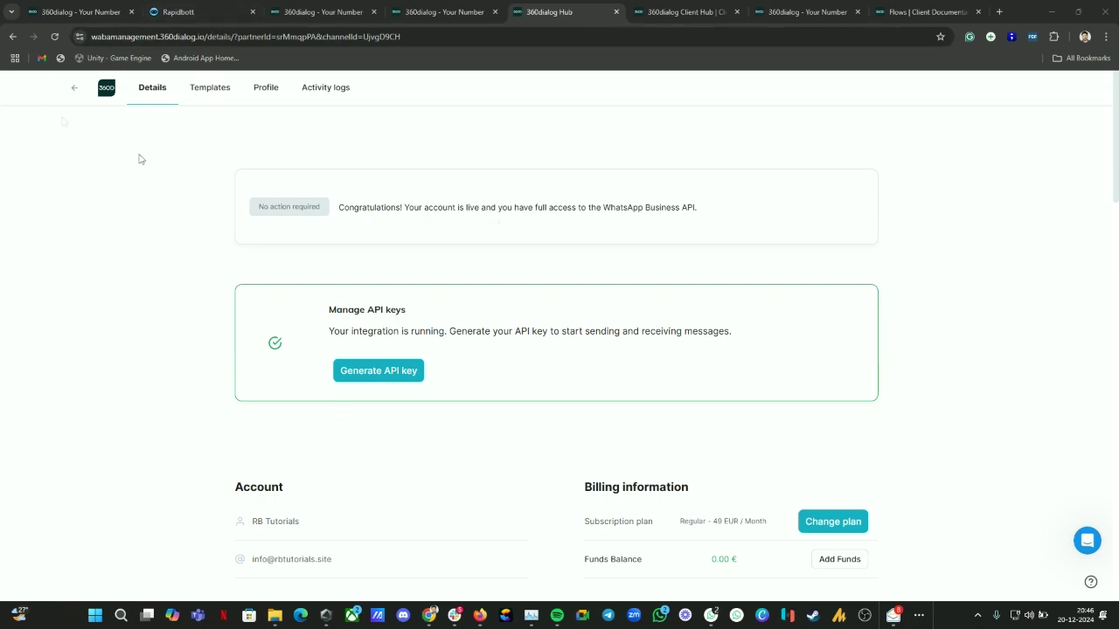
scroll(418, 428, down, 2)
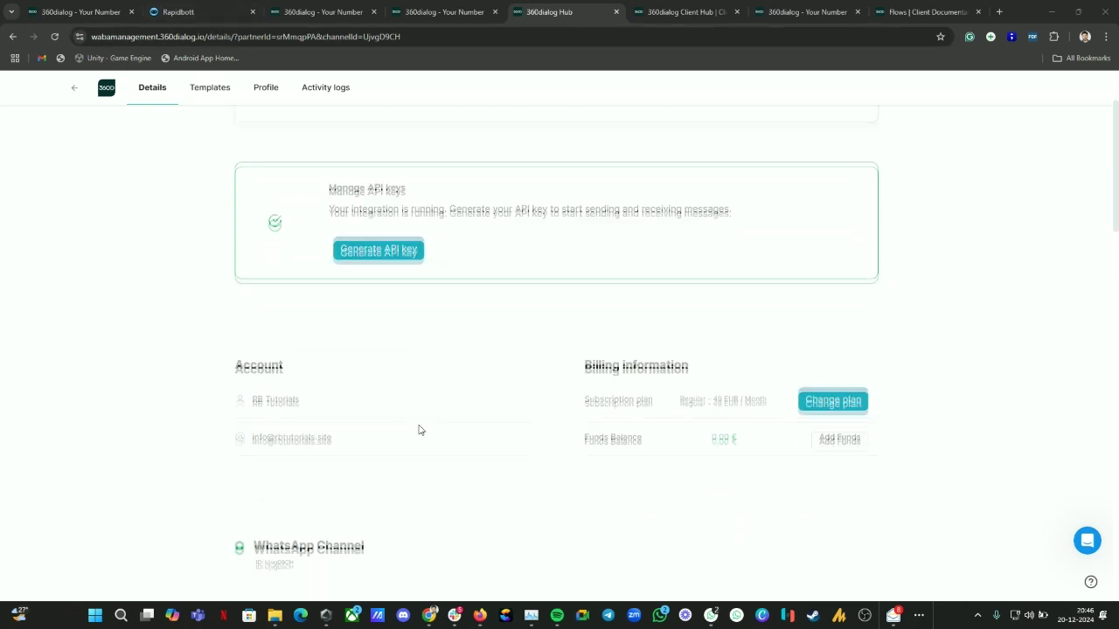
scroll(417, 426, up, 2)
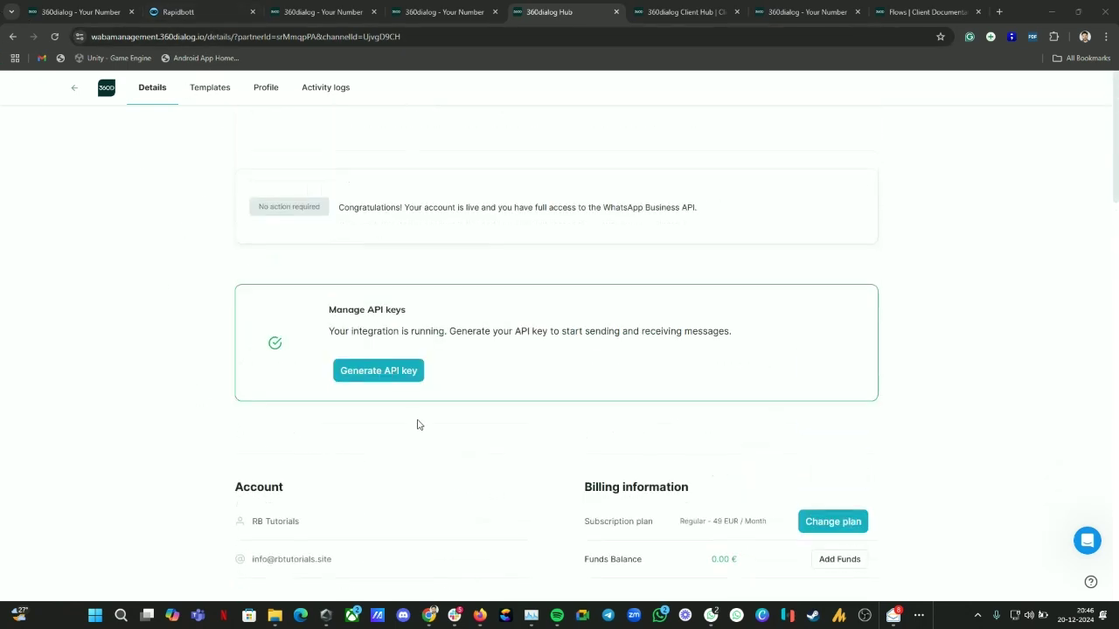
Generate a new 360dialog API key using the emailed one-time code, copy it, and return to Rapidbott.
click(371, 375)
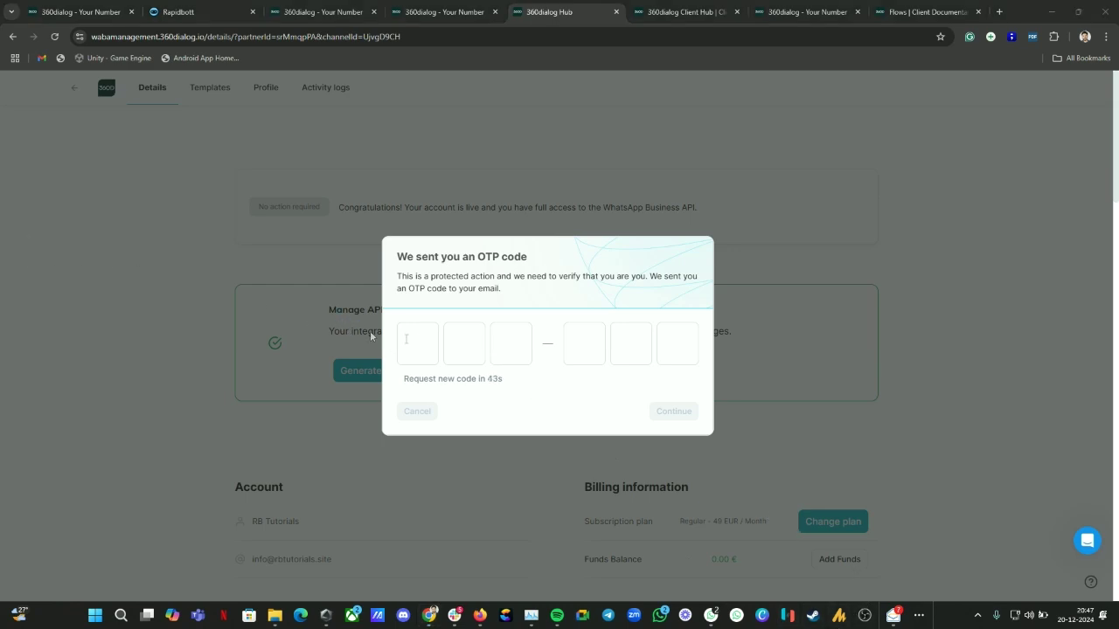
click(401, 349)
key(ctrl+v)
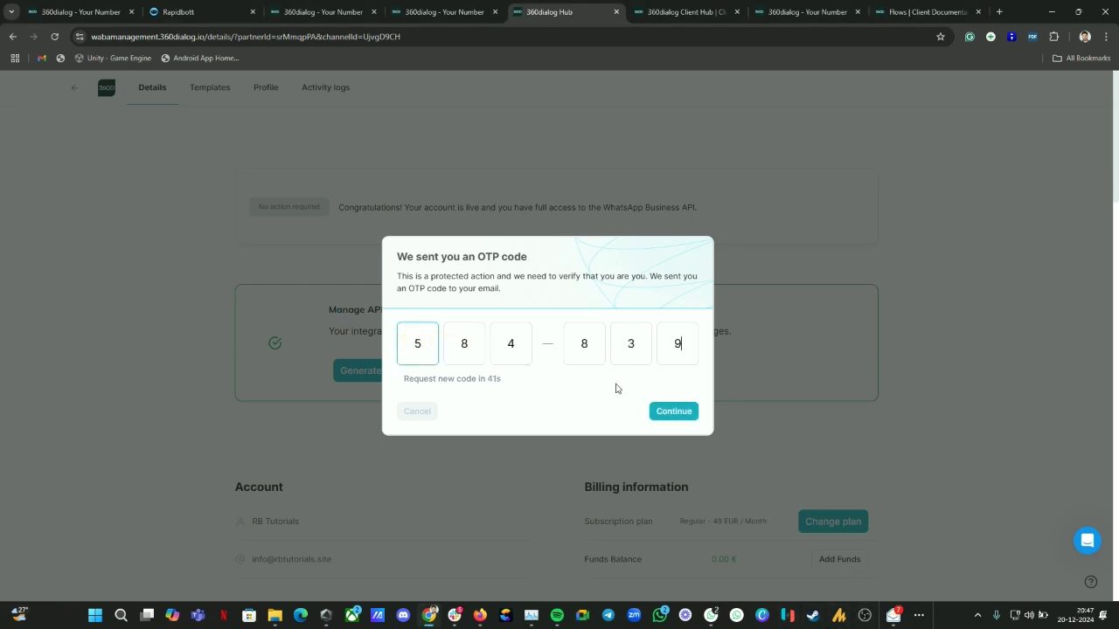
click(671, 411)
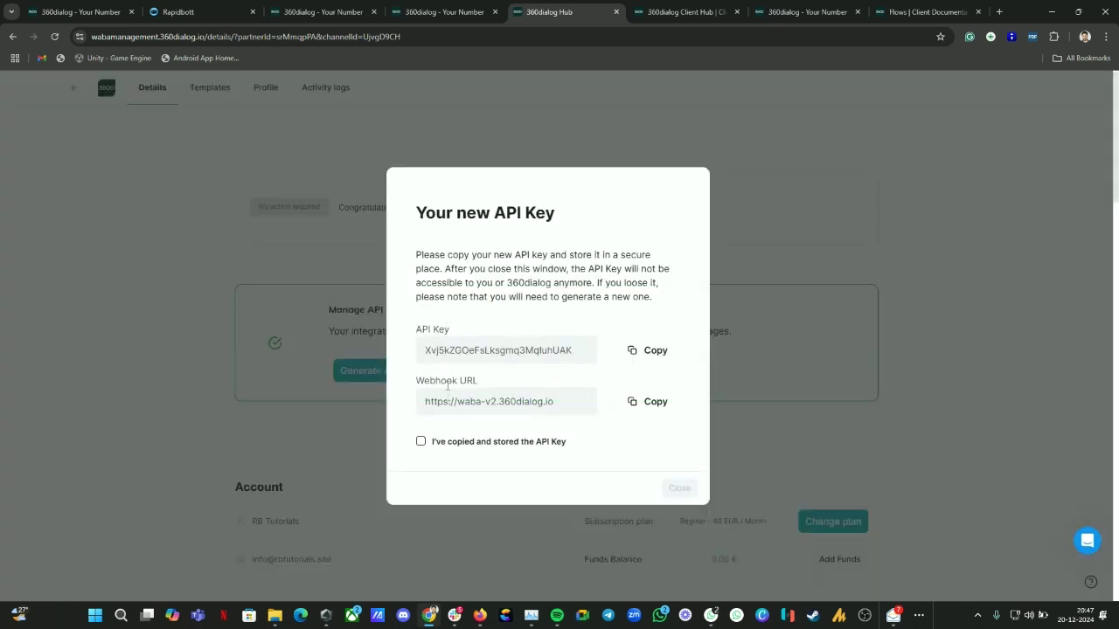
click(655, 352)
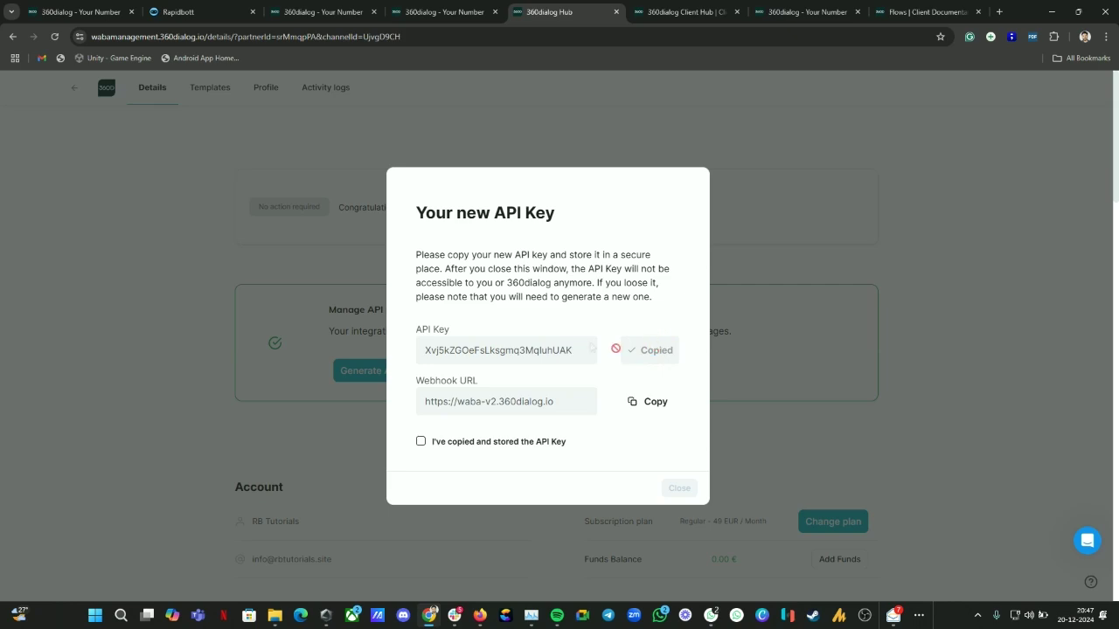
click(209, 7)
Paste the 360dialog API key and the WhatsApp phone number into Rapidbott's form and add the number.
click(357, 255)
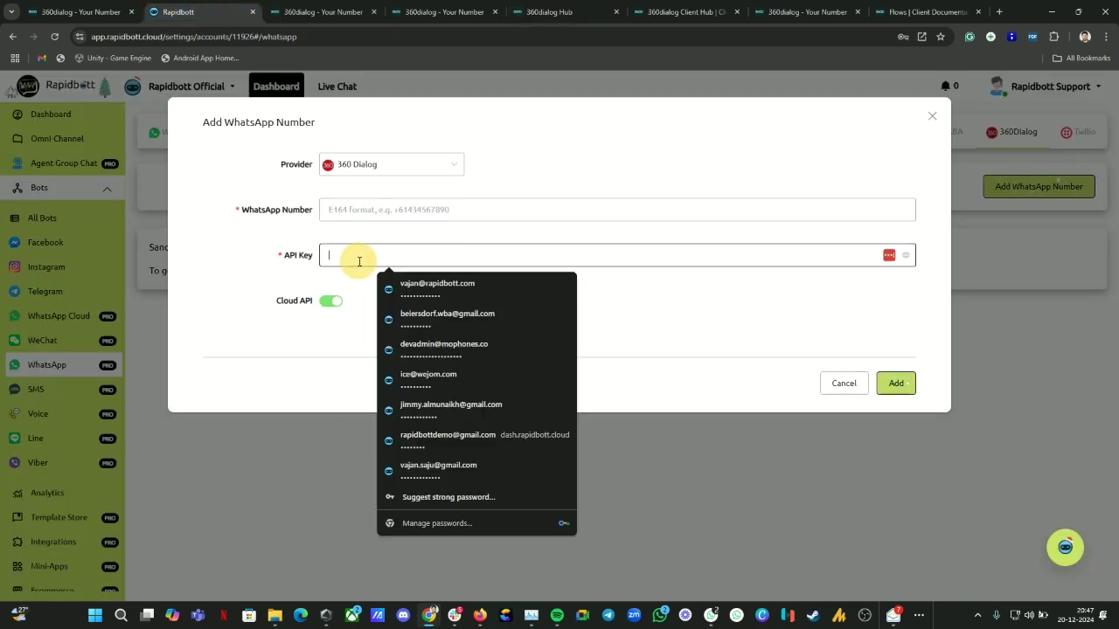
key(ctrl+v)
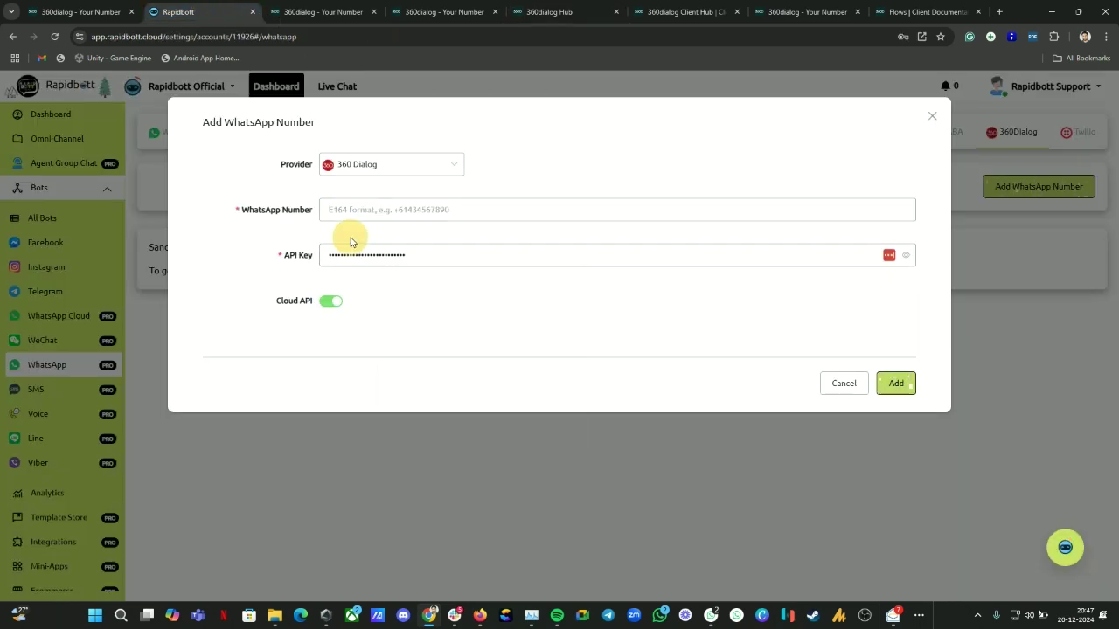
click(327, 212)
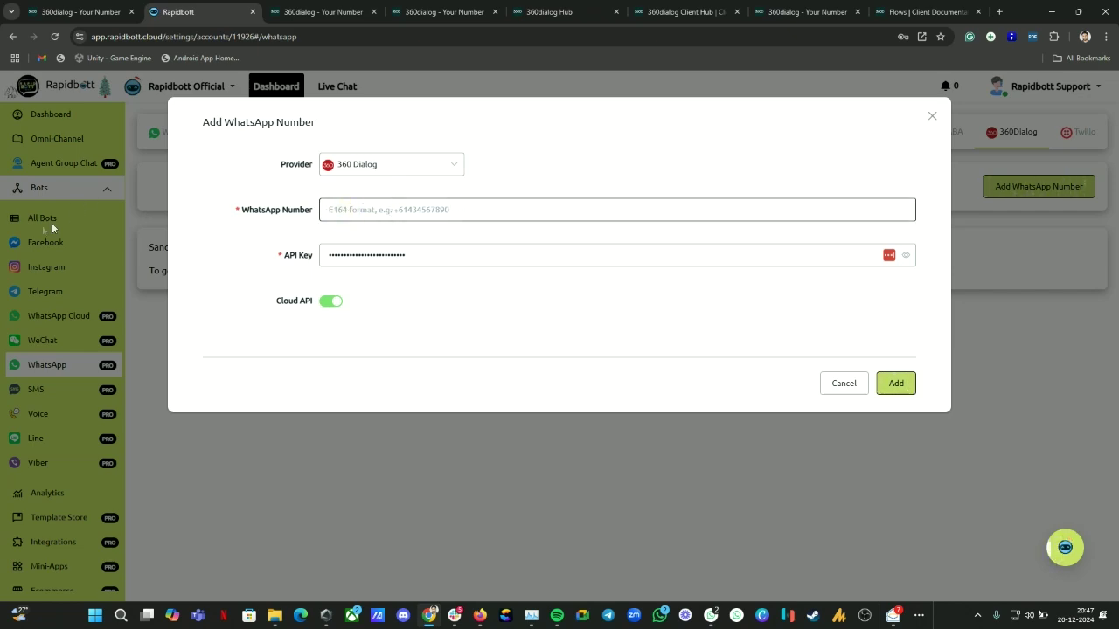
key(ctrl+v)
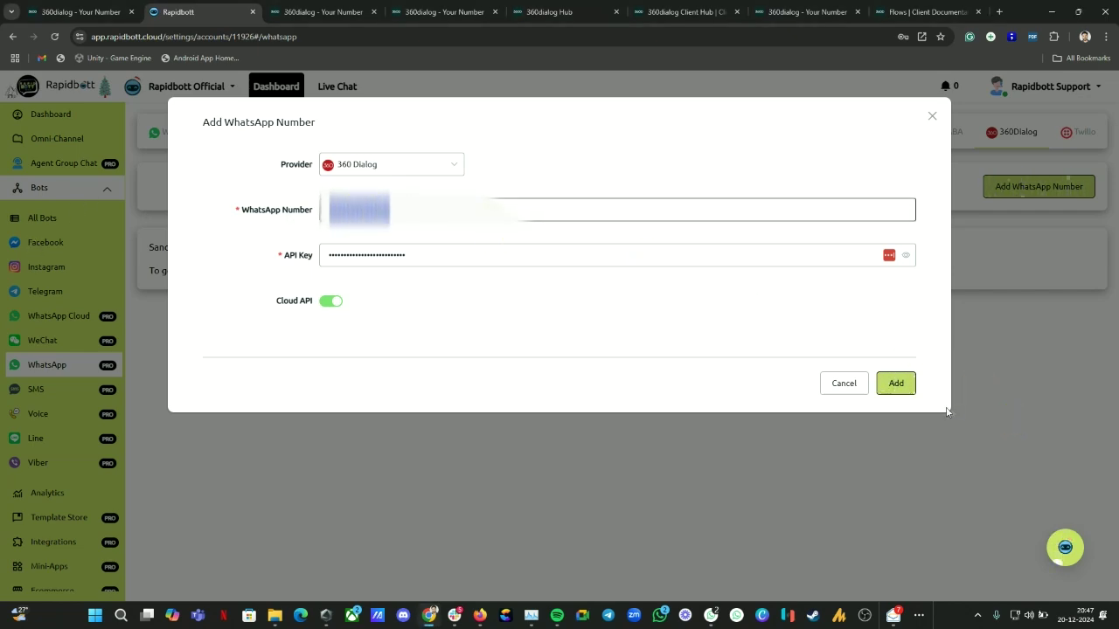
click(893, 383)
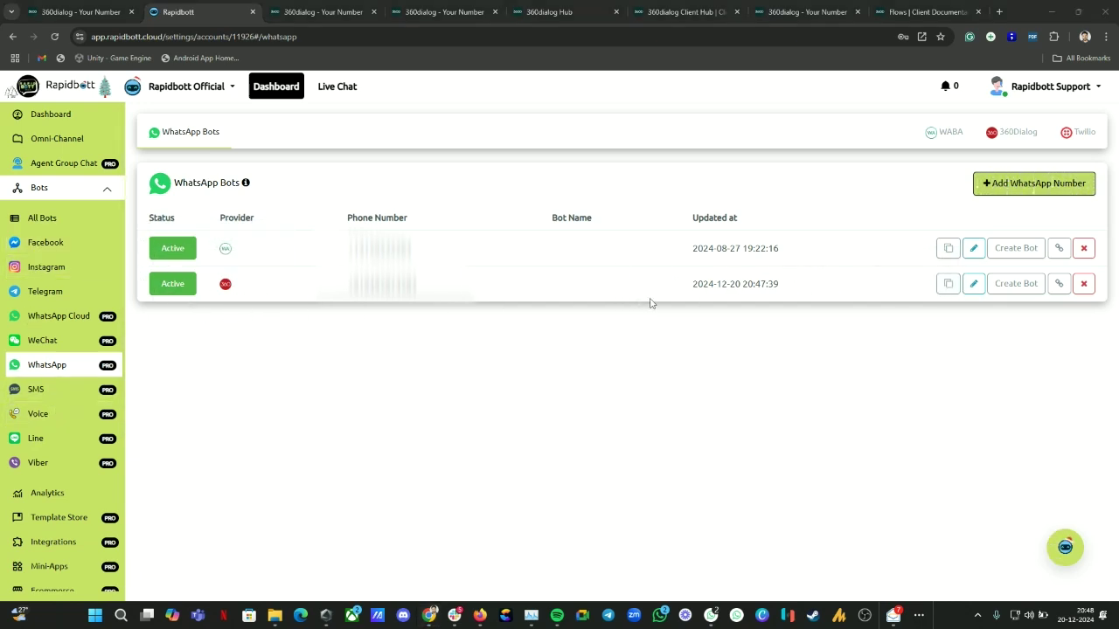
Create a blank-flow bot named TEST BOT for the 360dialog number and open its Main Flow.
click(1016, 285)
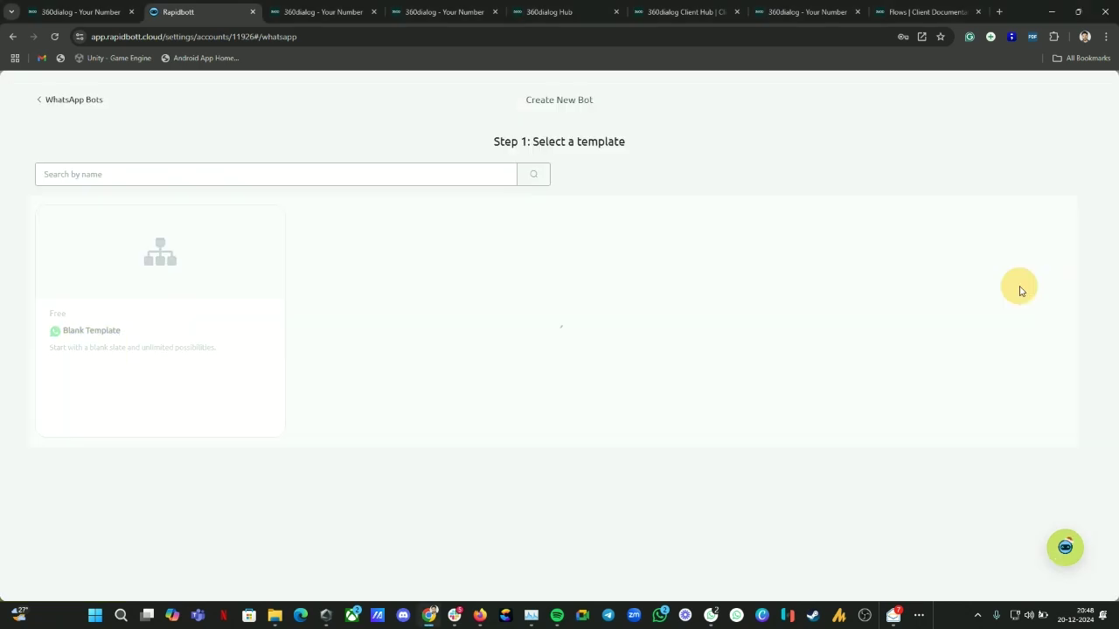
mouse_move(160, 407)
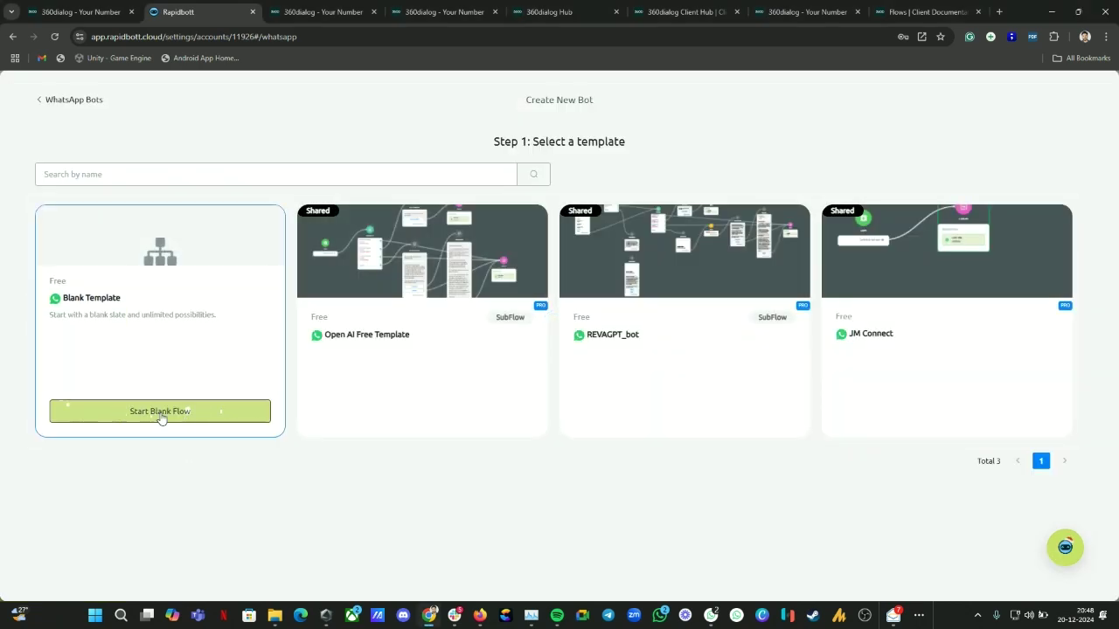
click(160, 413)
click(468, 206)
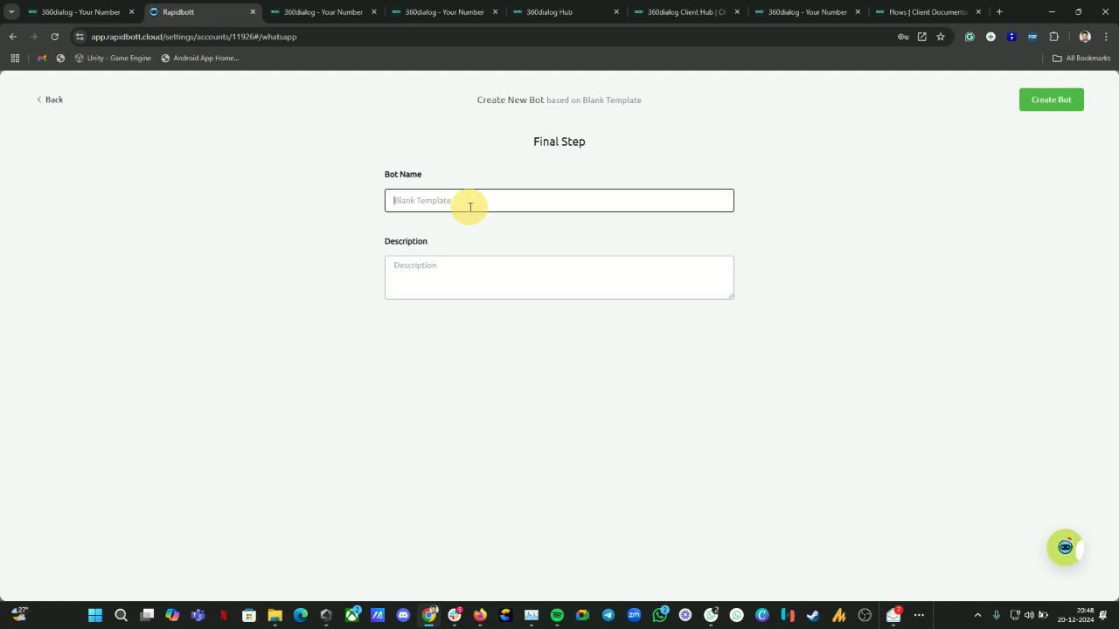
text(TEST BOT)
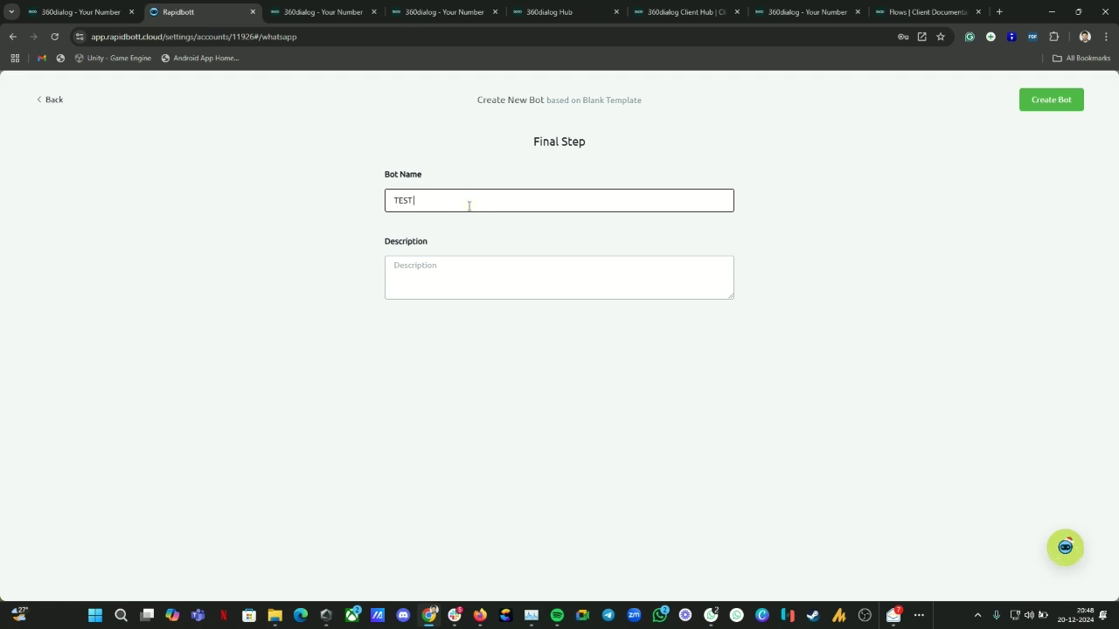
click(1058, 99)
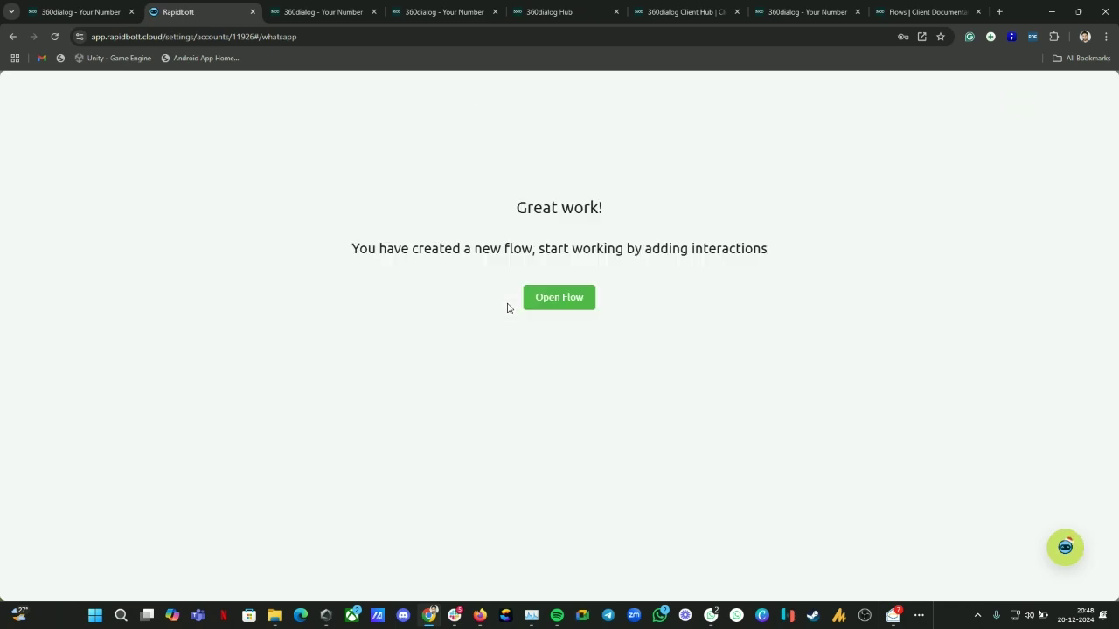
click(555, 304)
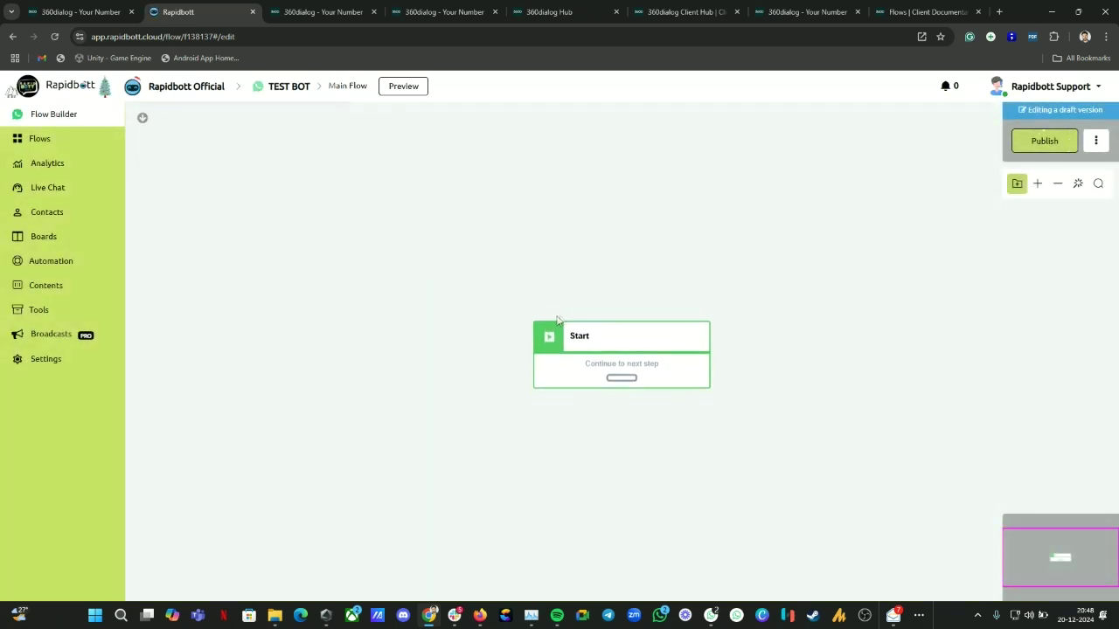
Connect a Send Message step with a text item after the Start step.
drag(472, 280, 183, 120)
drag(313, 211, 412, 304)
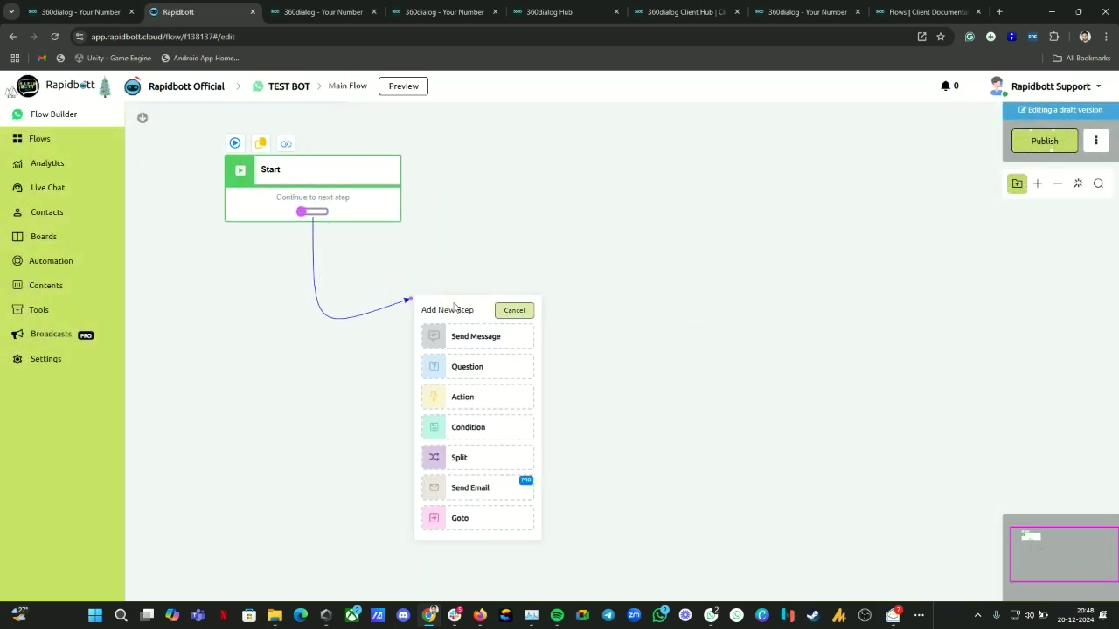
click(464, 345)
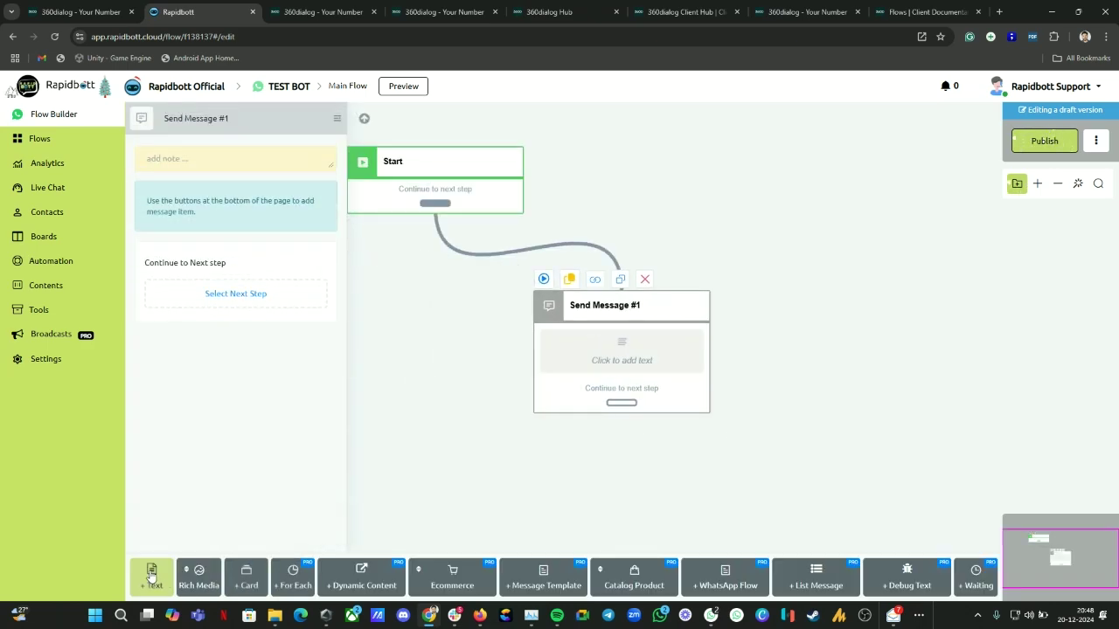
click(151, 570)
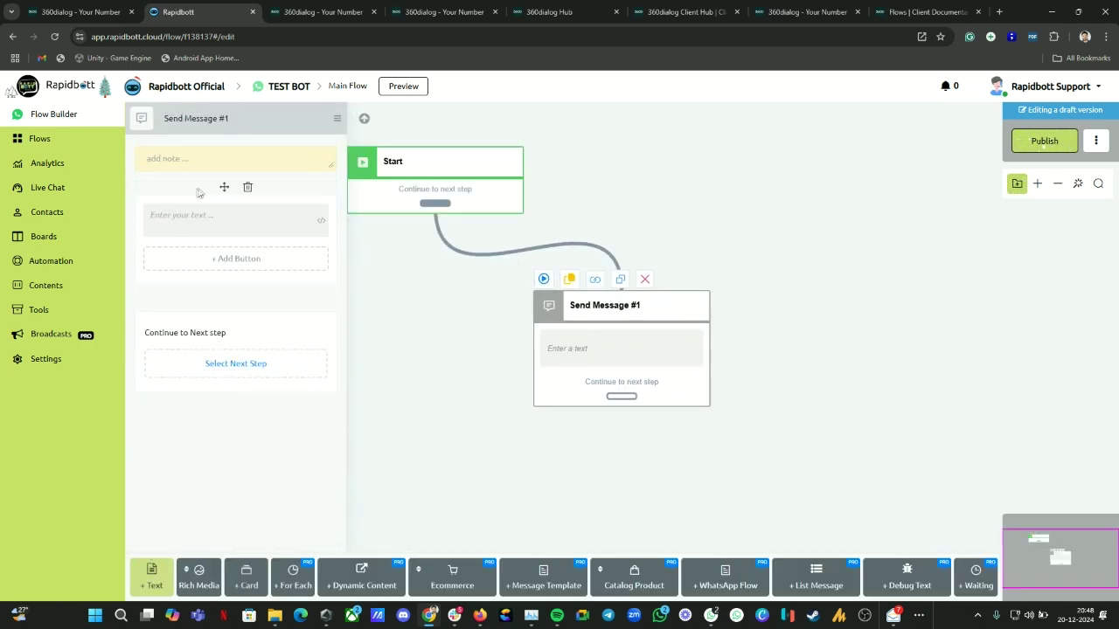
Write 'Welcome to Rapidbott {{First Name}}' as the message text, then preview the published bot.
click(201, 219)
text(Welcome to Rapidb)
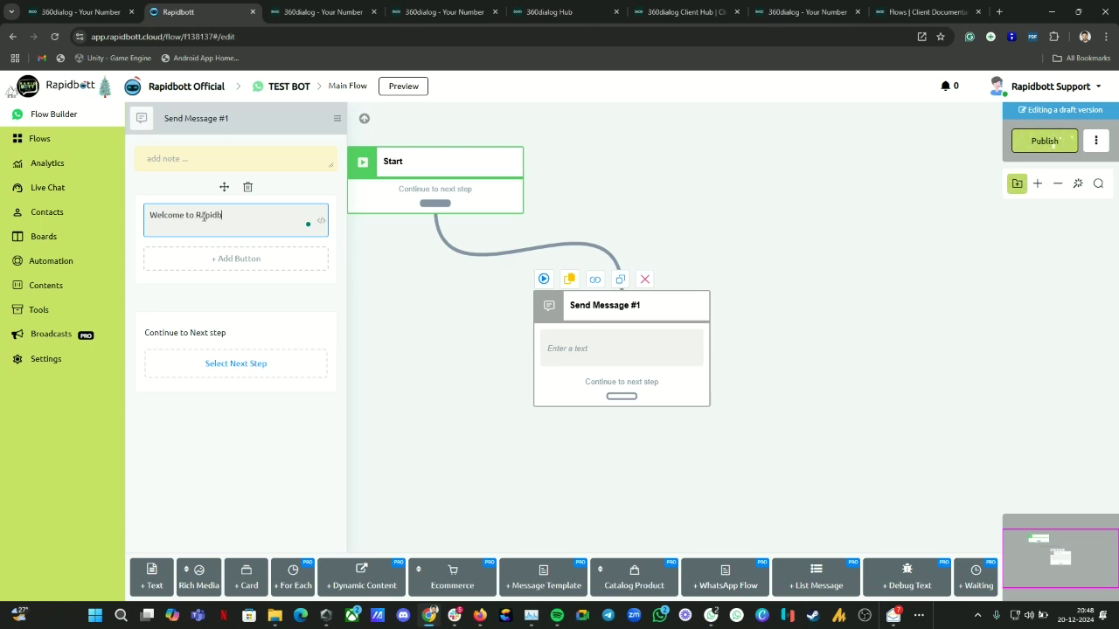
text(ott {{firs)
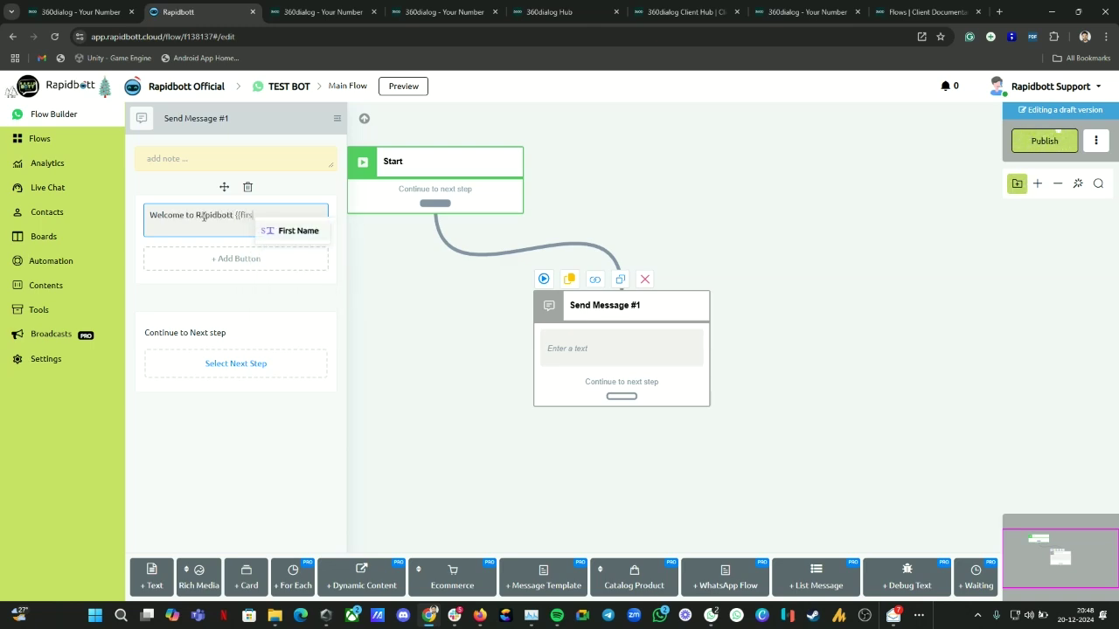
key(BackSpace)
key(BackSpace)
key(BackSpace)
key(BackSpace)
key(BackSpace)
key(BackSpace)
key(BackSpace)
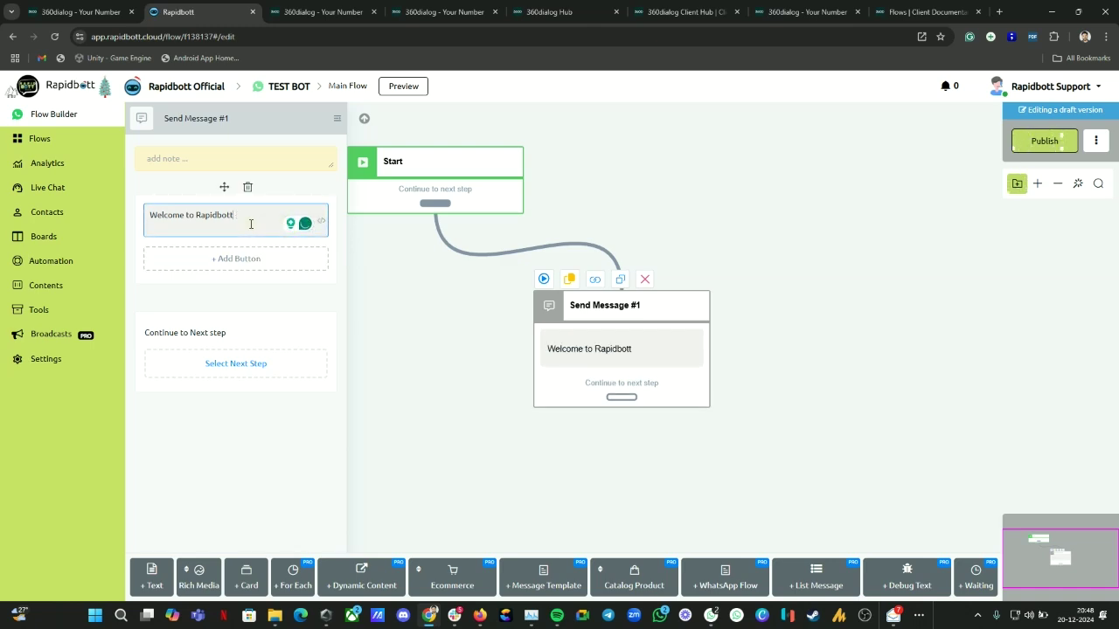
text({{fi)
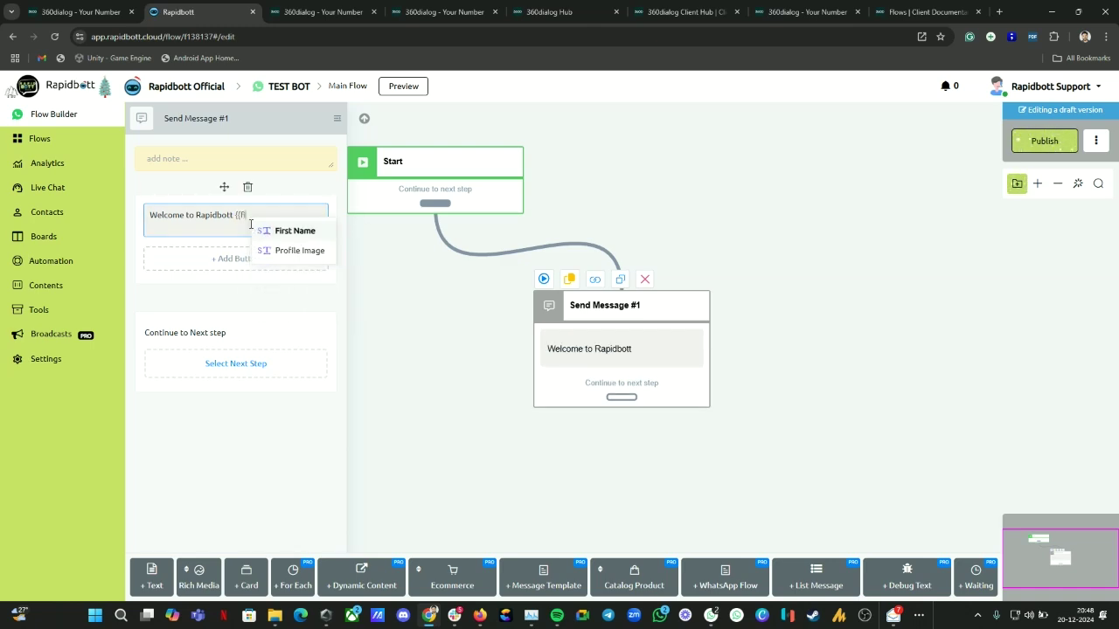
click(279, 231)
click(545, 510)
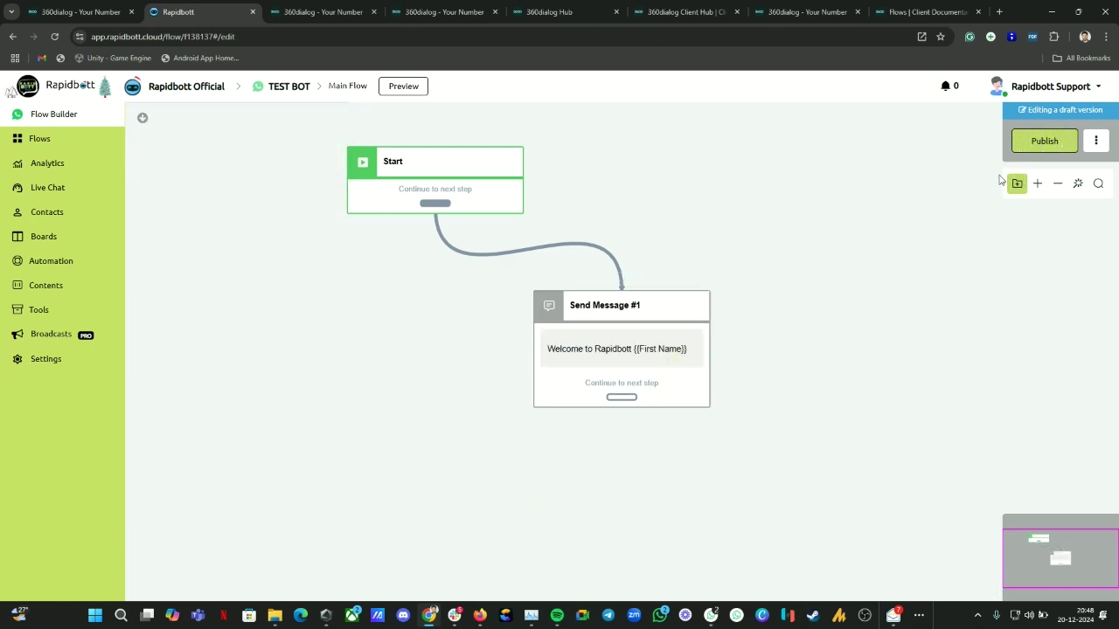
click(398, 88)
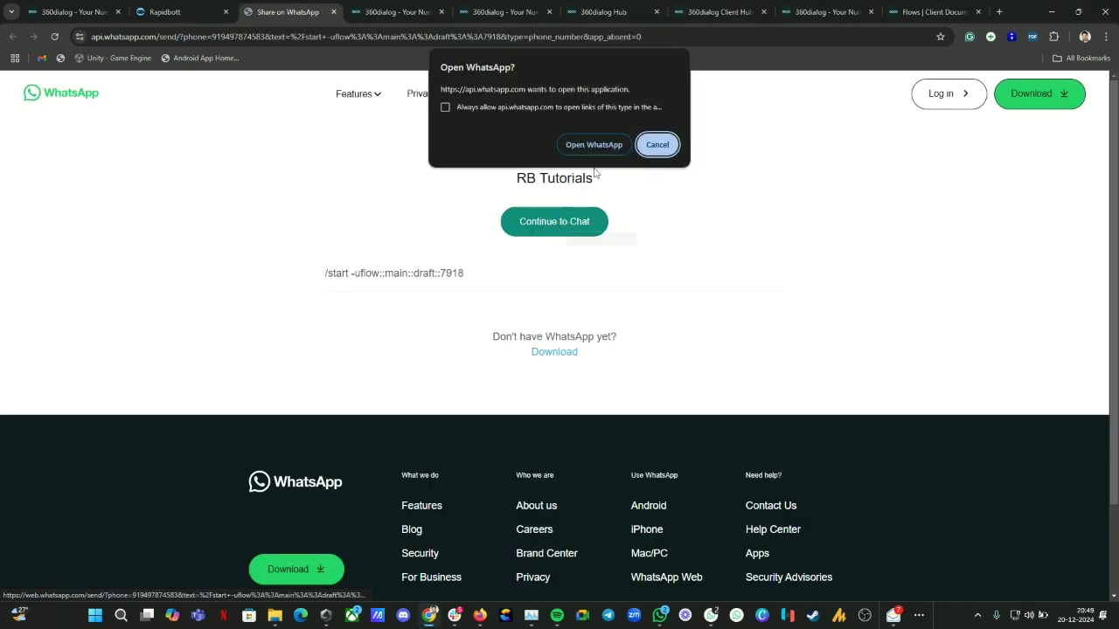
Send the prefilled /start command to the bot in WhatsApp, then return to the Rapidbott tab.
click(596, 145)
click(753, 533)
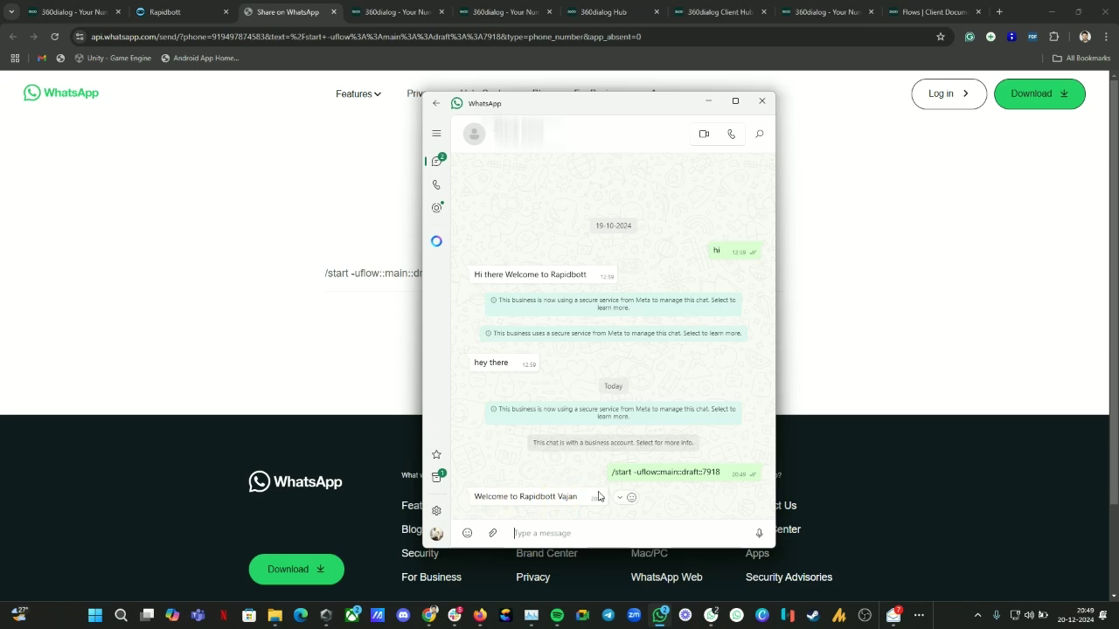
click(216, 11)
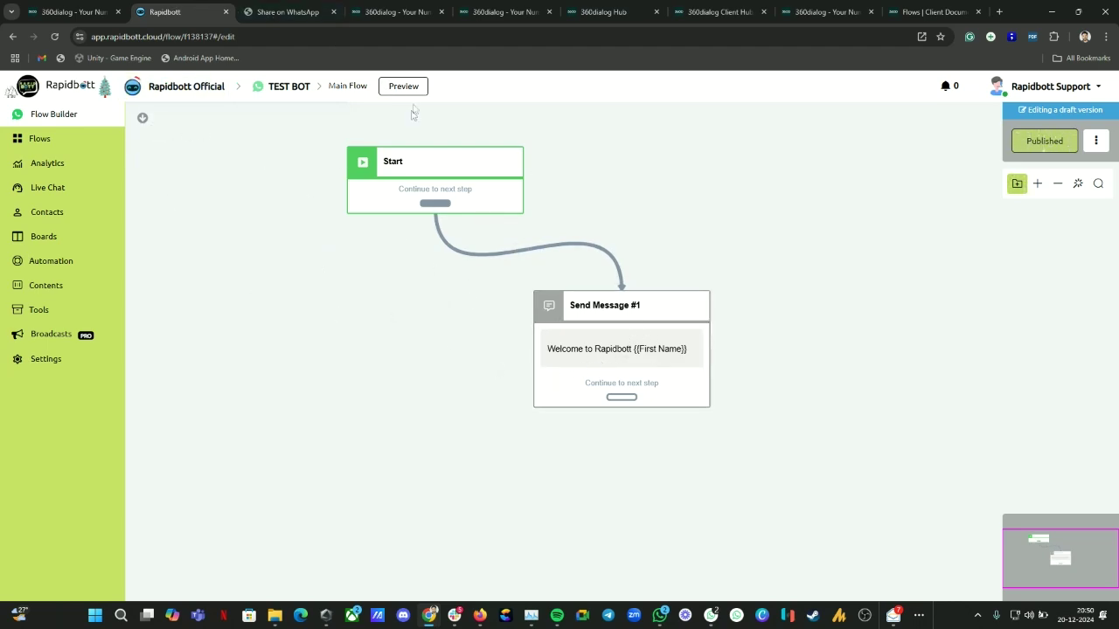
click(398, 12)
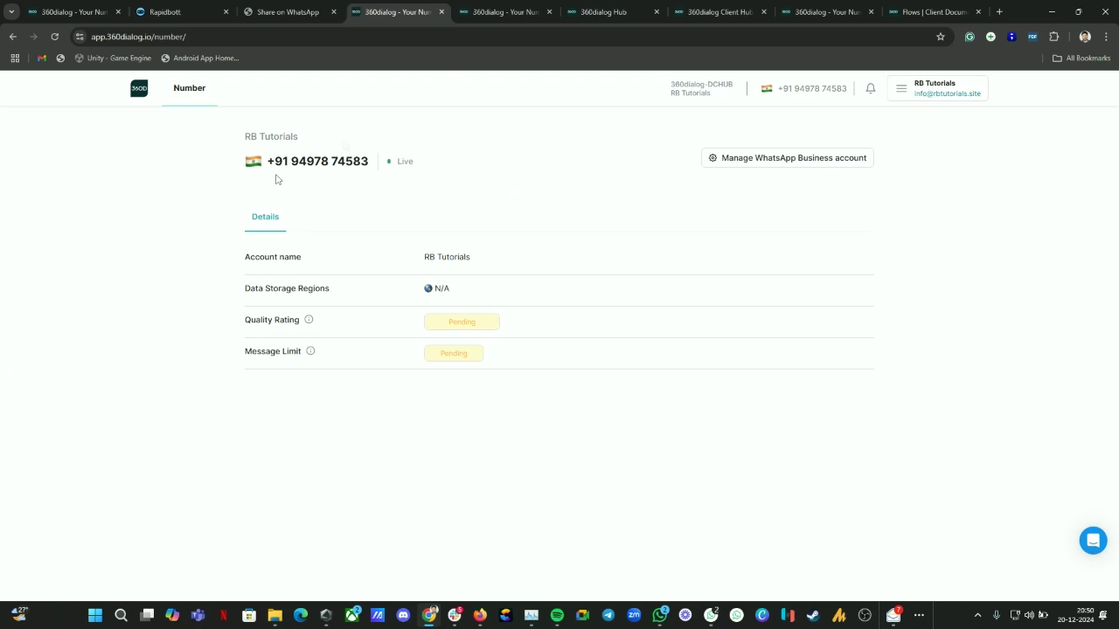
click(502, 11)
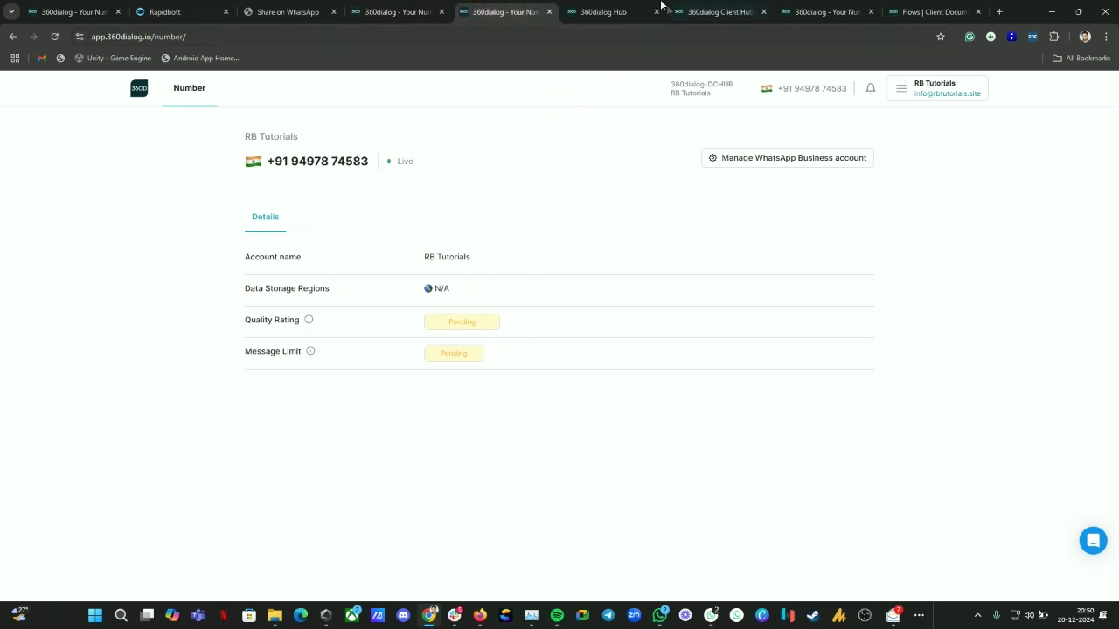
click(603, 11)
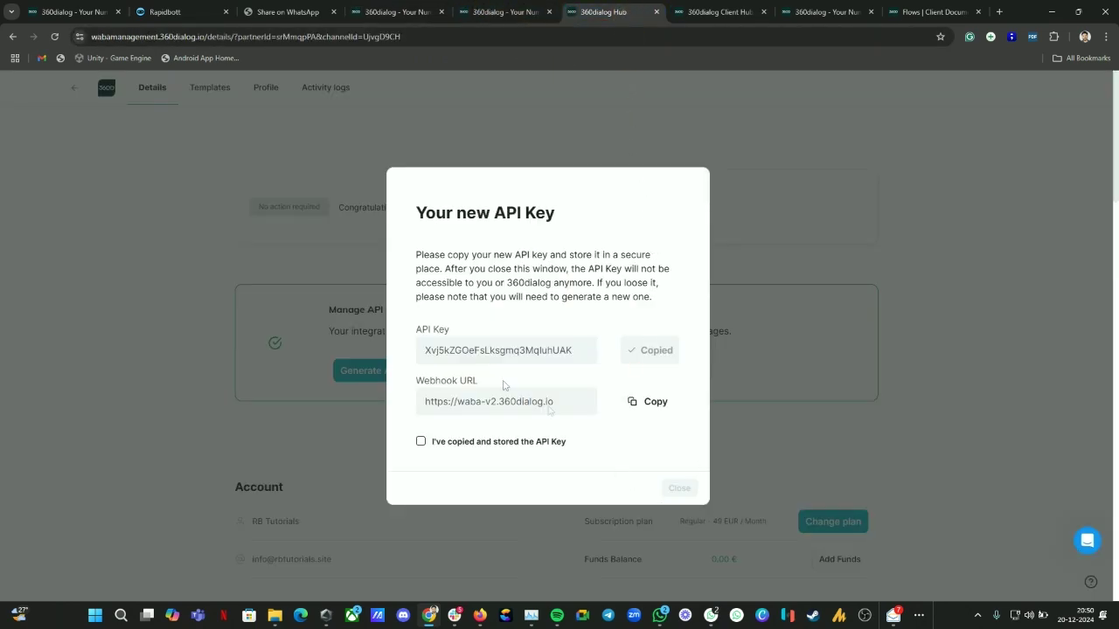
click(505, 11)
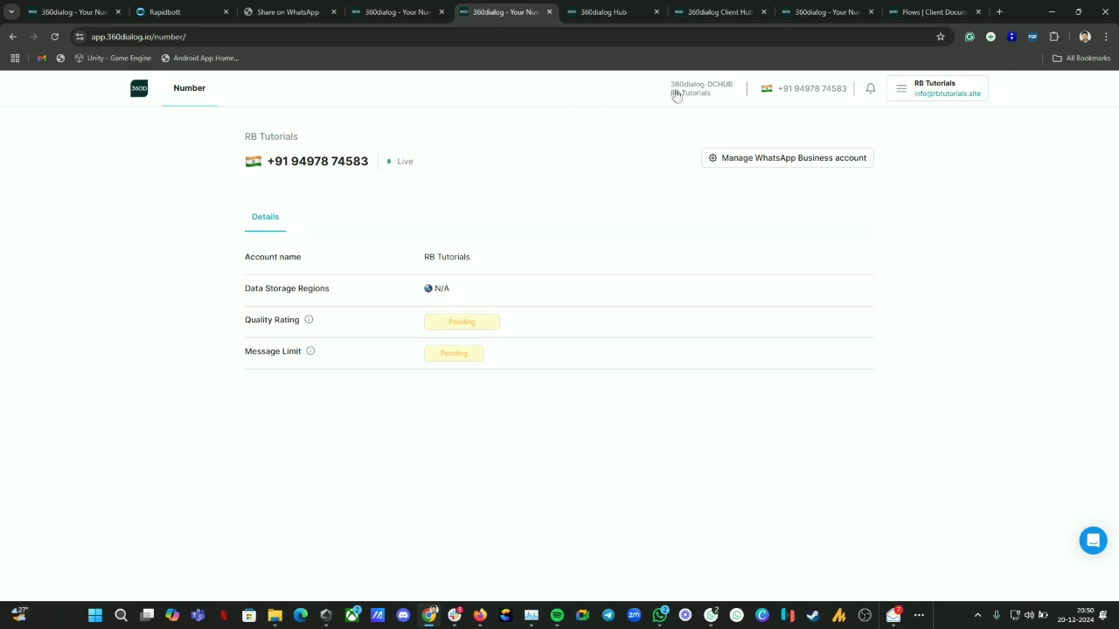
click(195, 9)
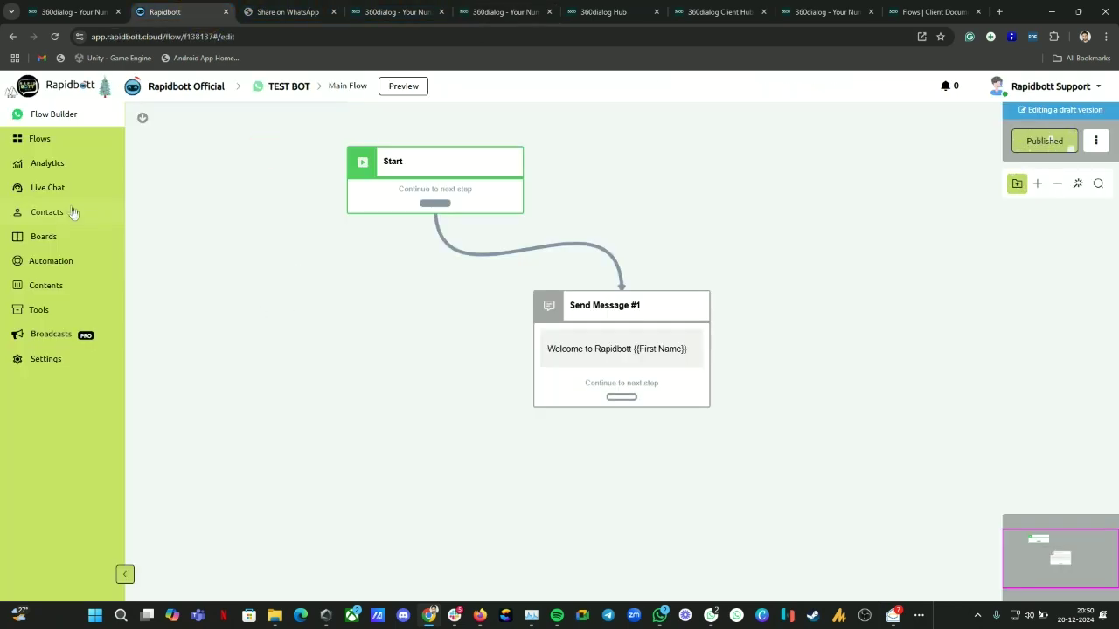
click(173, 94)
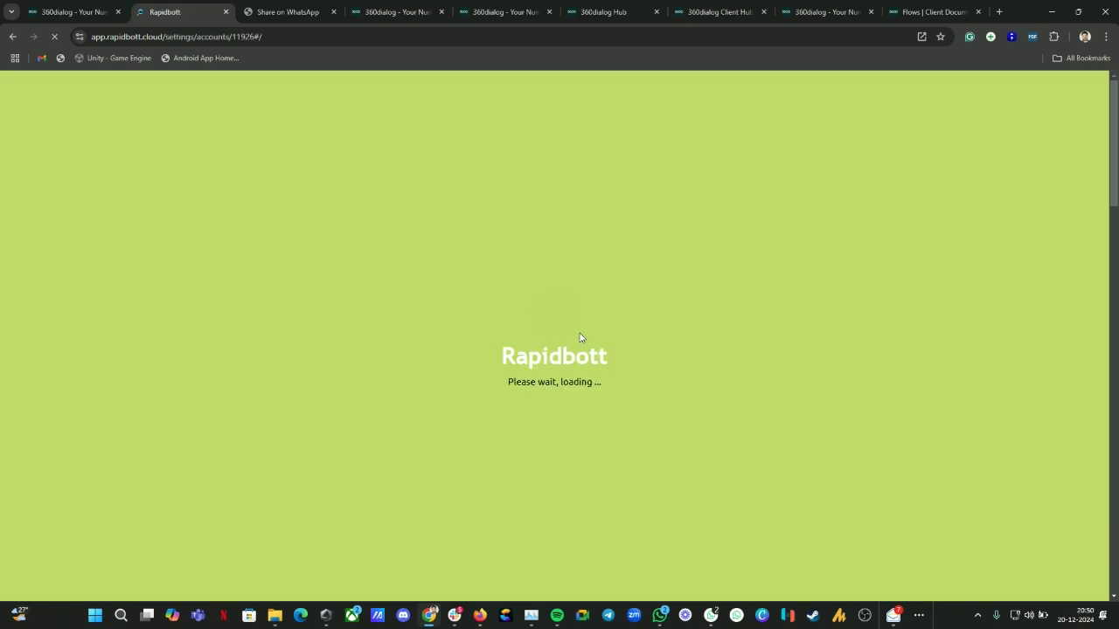